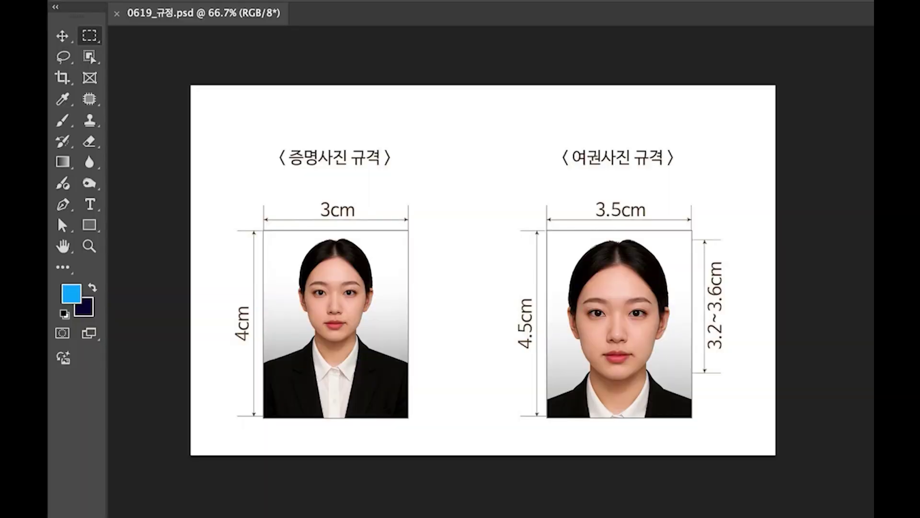
Measure the pixel width and height of the 3cm×4cm ID photo and 3.5cm×4.5cm passport photo samples
drag(263, 232, 394, 396)
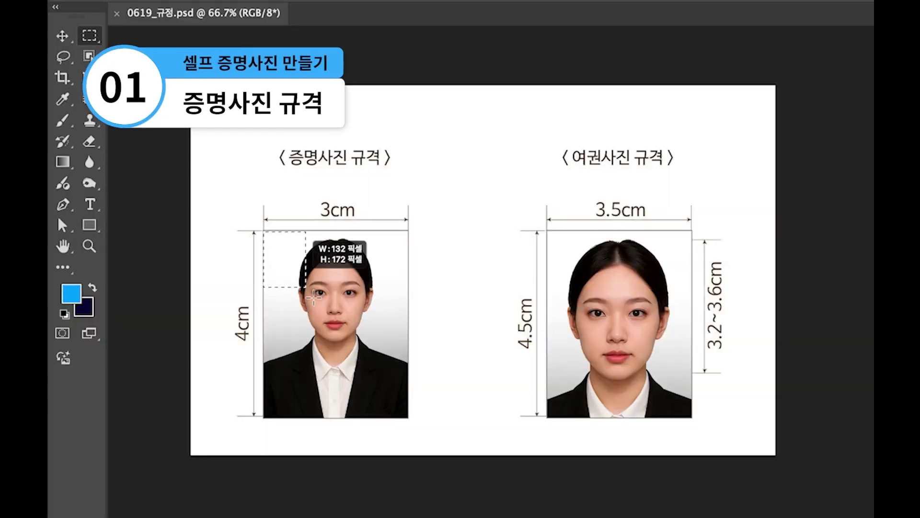
drag(393, 395, 409, 417)
mouse_move(548, 231)
mouse_down()
mouse_move(656, 383)
mouse_move(700, 426)
mouse_up()
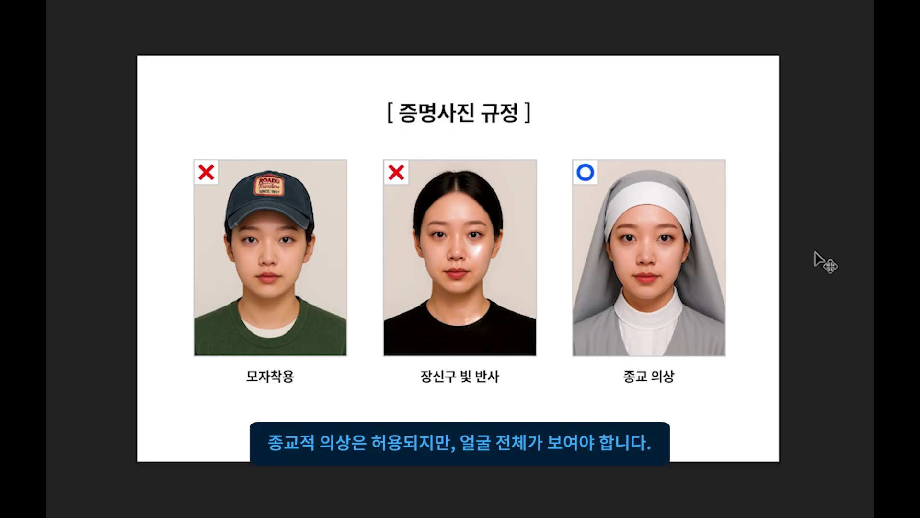
Switch to the original portrait of the woman in the black top
click(299, 339)
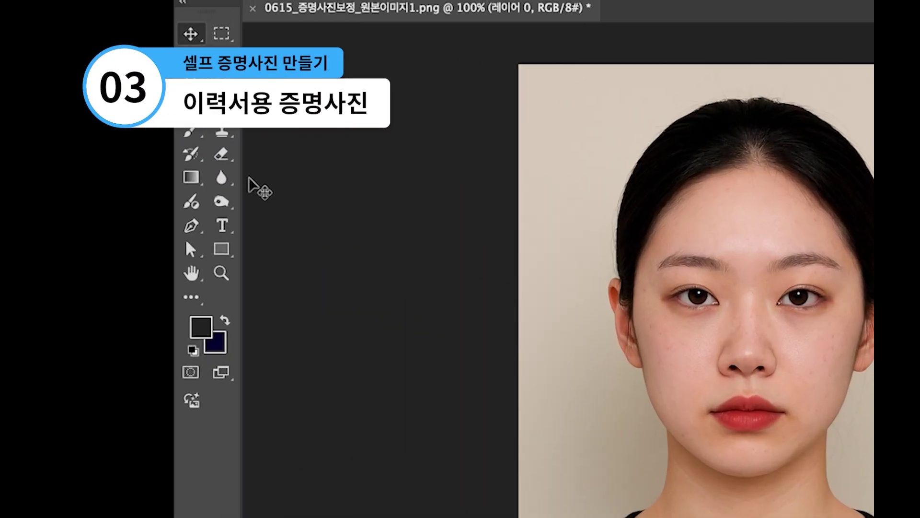
Clone nearby hair over the exposed scalp along the woman's hair part
click(332, 188)
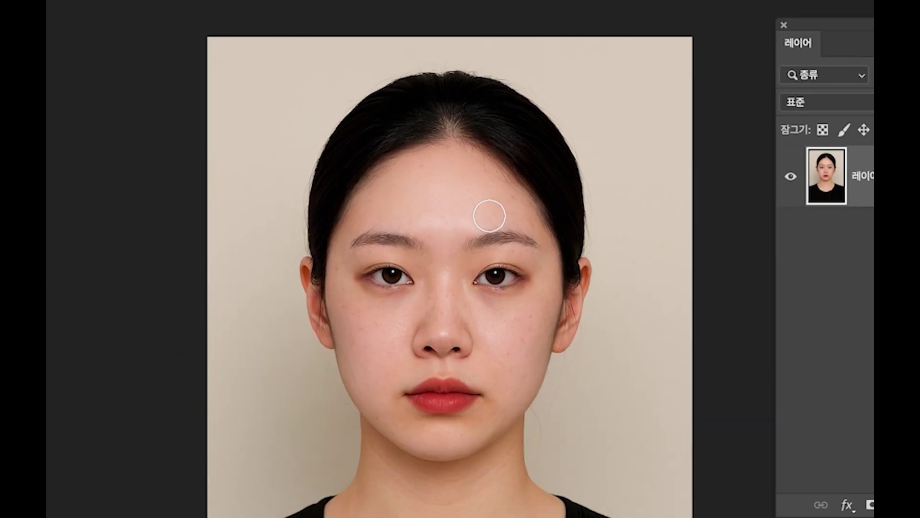
alt+click(486, 128)
drag(486, 129, 472, 127)
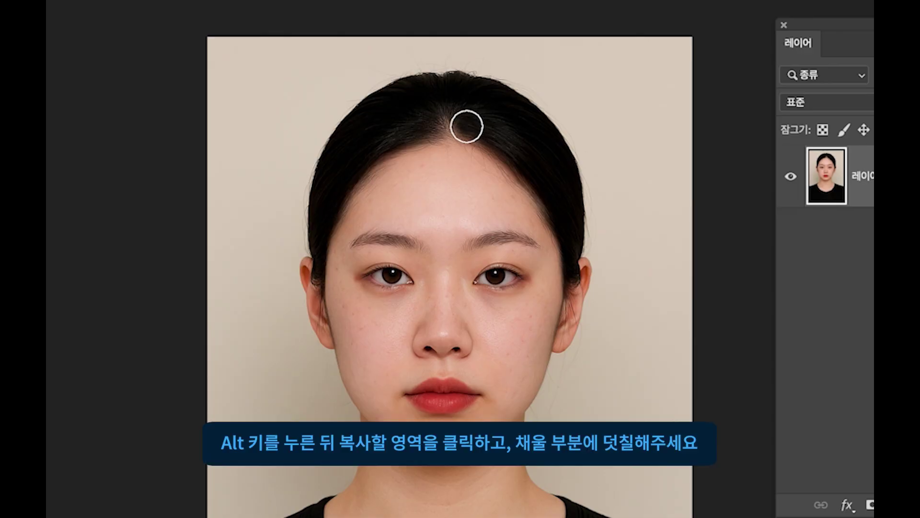
mouse_move(462, 115)
mouse_down()
mouse_move(416, 128)
mouse_move(437, 130)
mouse_up()
alt+click(434, 122)
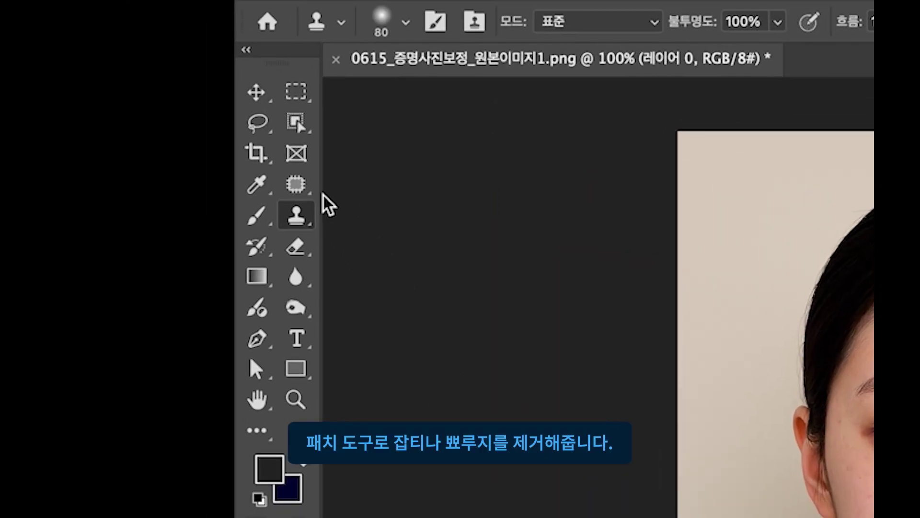
click(297, 185)
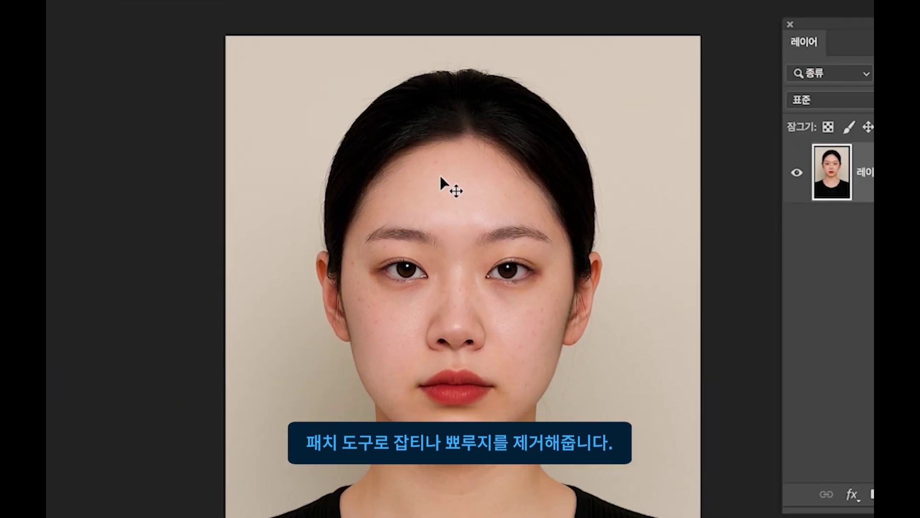
Patch the chin blemish and two right-cheek blemishes with nearby clean skin
scroll(441, 179, up, 2)
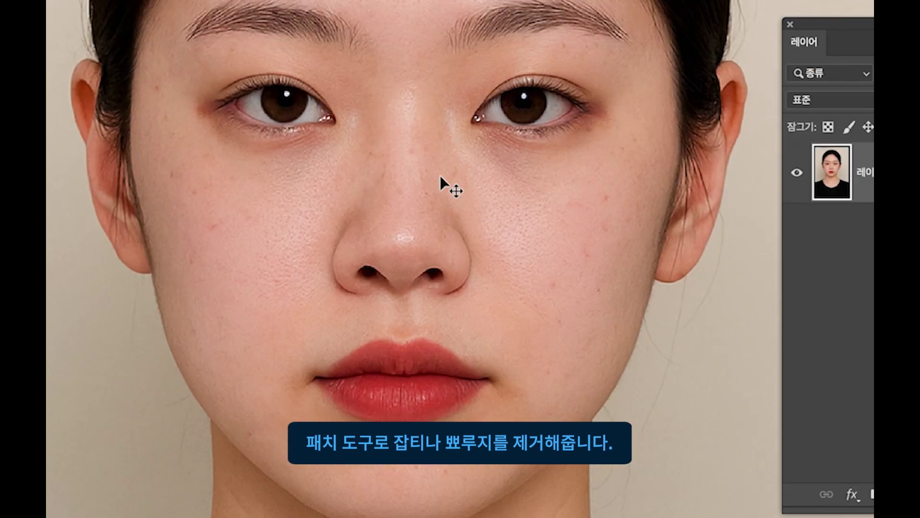
scroll(441, 179, up, 2)
scroll(441, 180, up, 1)
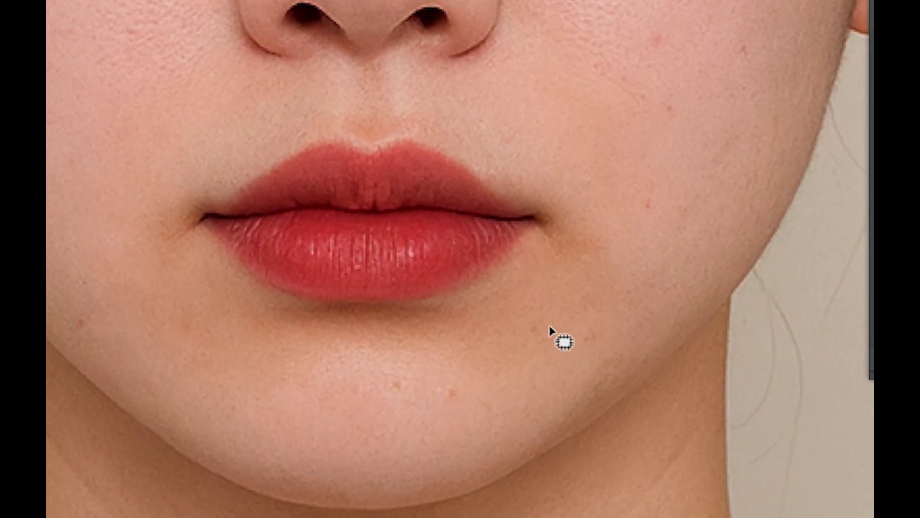
mouse_move(534, 314)
mouse_down()
mouse_move(558, 328)
mouse_move(565, 297)
mouse_up()
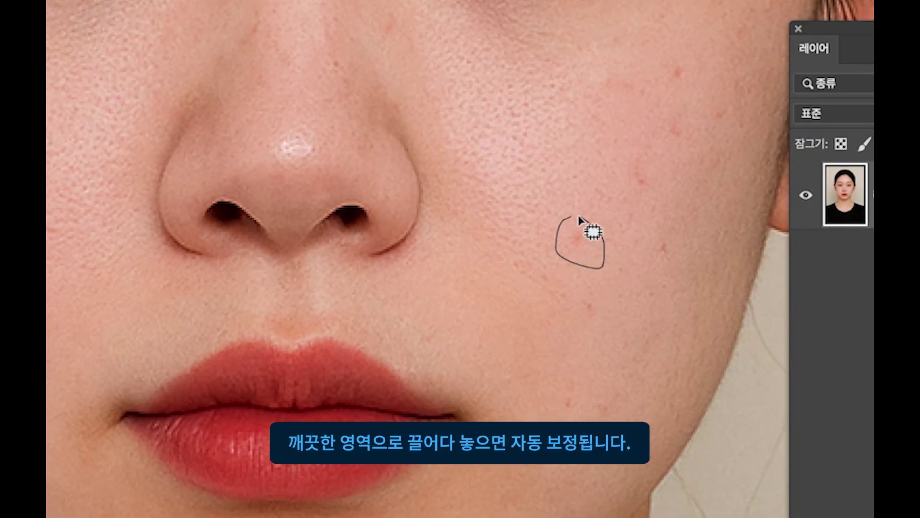
mouse_move(581, 226)
mouse_down()
mouse_move(577, 243)
mouse_move(551, 194)
mouse_up()
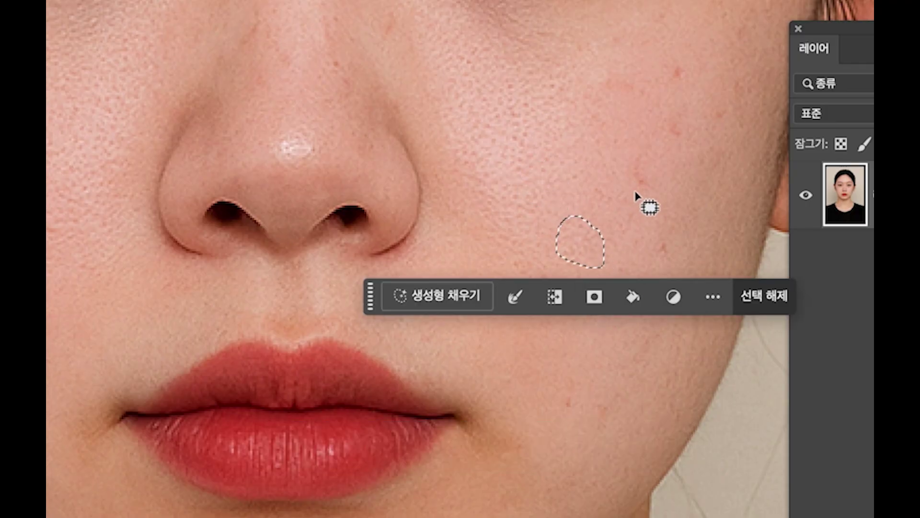
drag(642, 200, 647, 148)
drag(646, 180, 597, 149)
key(ctrl+d)
Patch the lower-cheek, upper-cheek and below-lip chin blemishes with clean skin
drag(616, 435, 613, 431)
drag(591, 411, 523, 353)
key(ctrl+d)
drag(597, 282, 605, 293)
drag(661, 225, 677, 263)
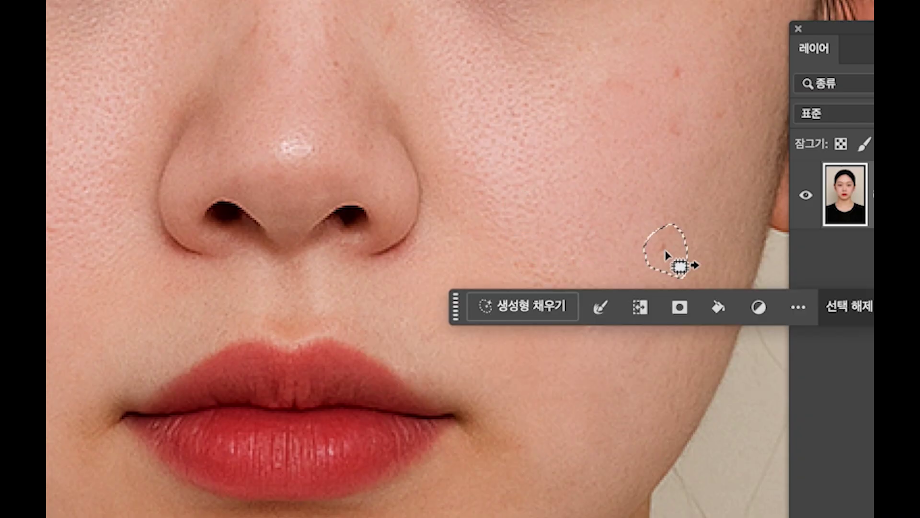
drag(704, 160, 691, 154)
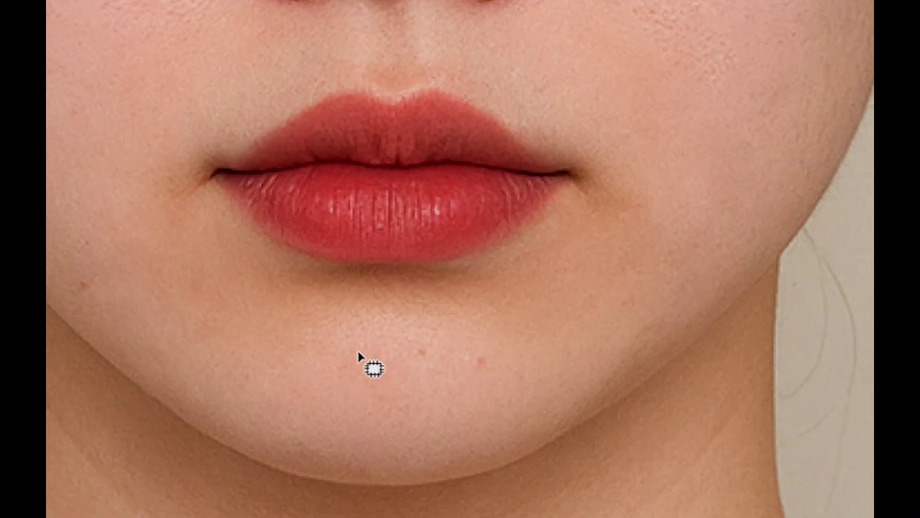
drag(424, 353, 421, 398)
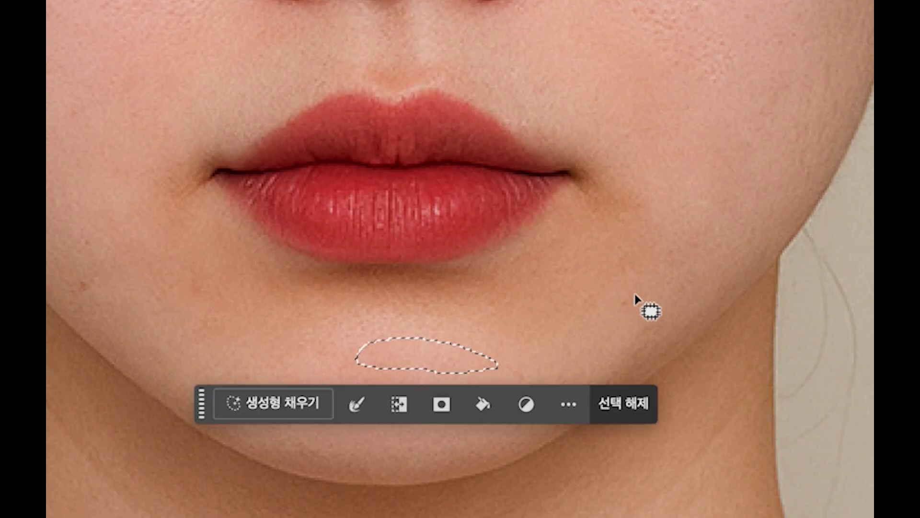
key(ctrl+d)
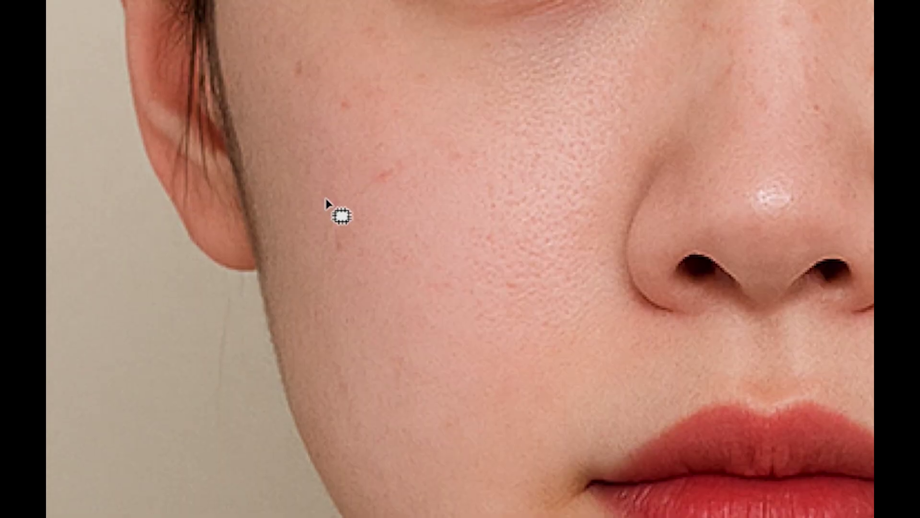
Patch the left-cheek red spot, blotchy left-cheek area and uneven nose bridge
drag(327, 209, 326, 201)
drag(338, 225, 405, 241)
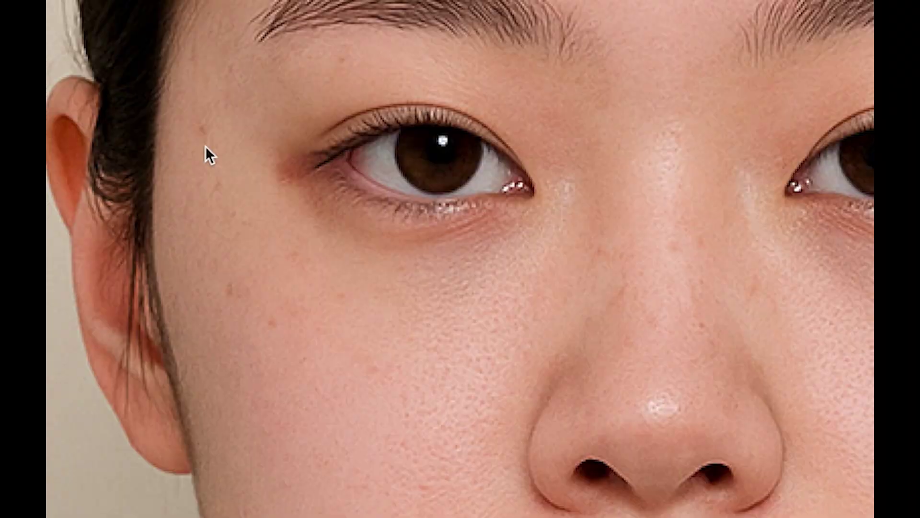
mouse_move(285, 336)
mouse_down()
mouse_move(252, 292)
mouse_move(294, 376)
mouse_up()
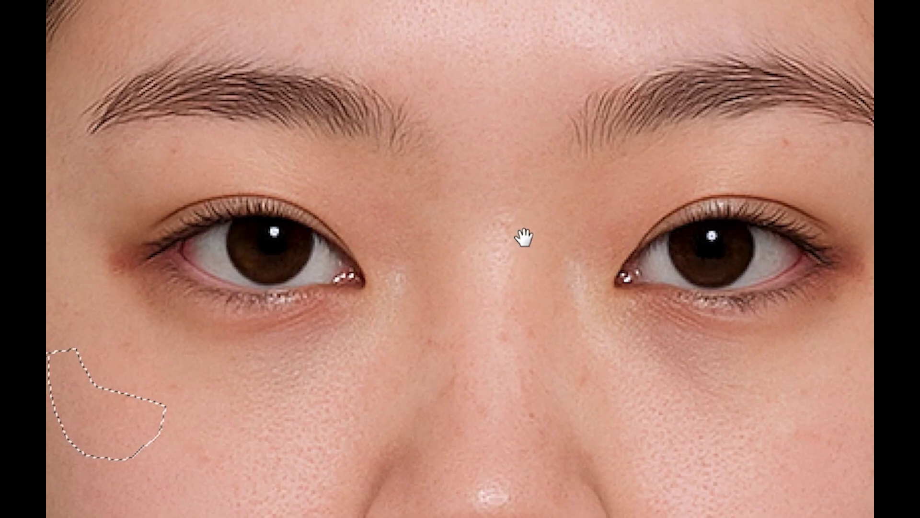
drag(460, 308, 462, 312)
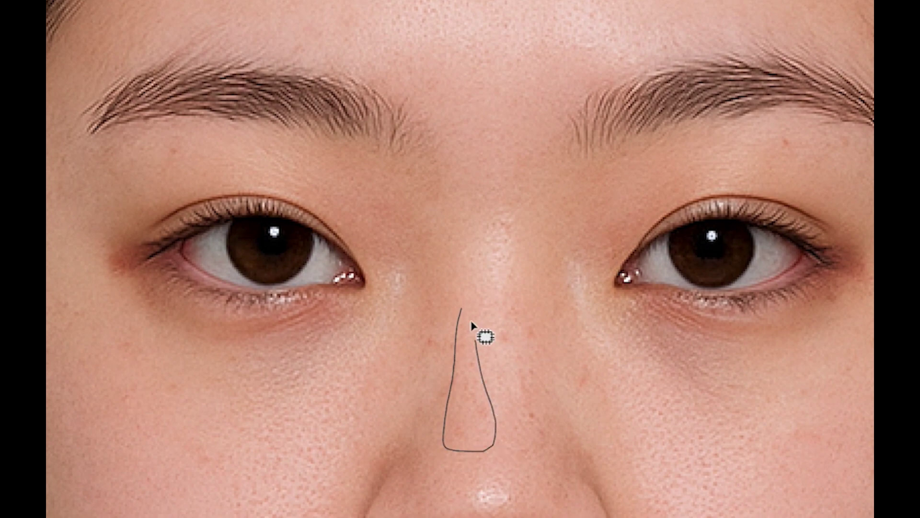
mouse_move(474, 386)
mouse_down()
mouse_move(482, 346)
mouse_move(536, 352)
mouse_move(499, 285)
mouse_up()
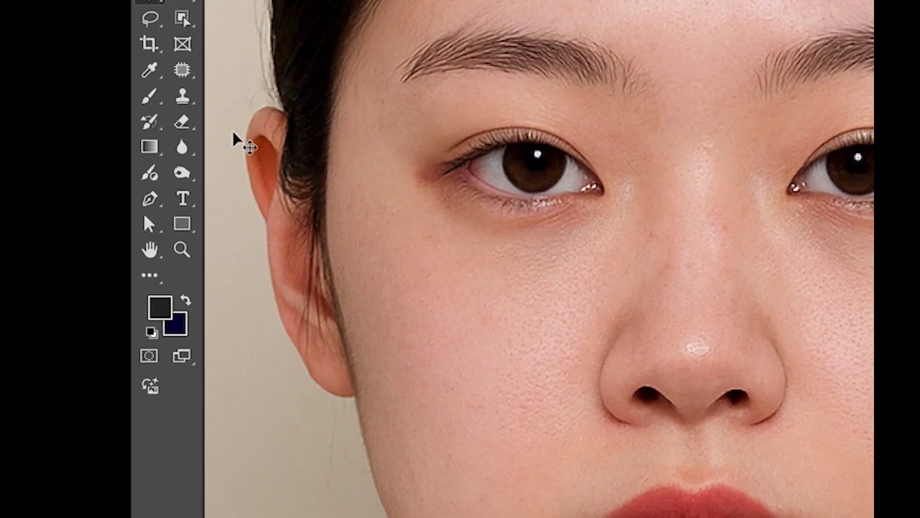
Clone clean cheek skin over the blotchy patches beside the lips and across the chin
click(298, 158)
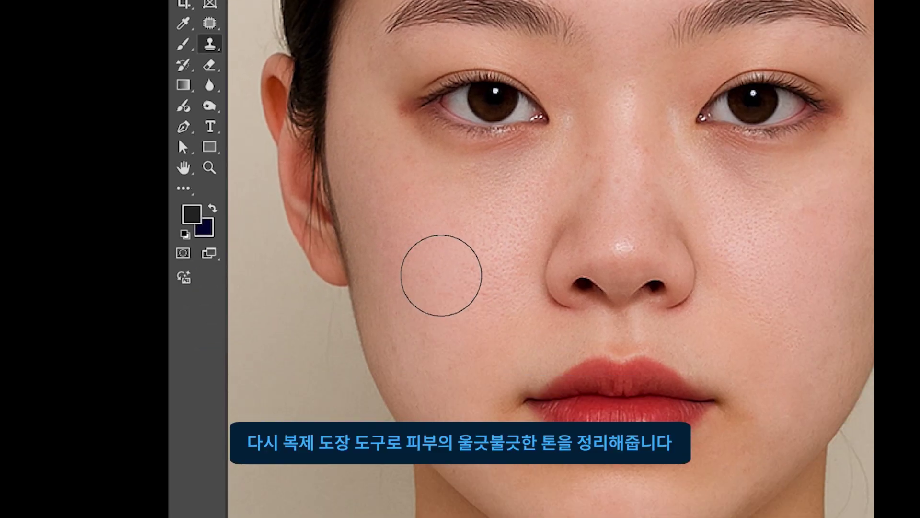
alt+click(457, 282)
mouse_move(532, 355)
mouse_down()
mouse_move(551, 379)
mouse_move(526, 378)
mouse_up()
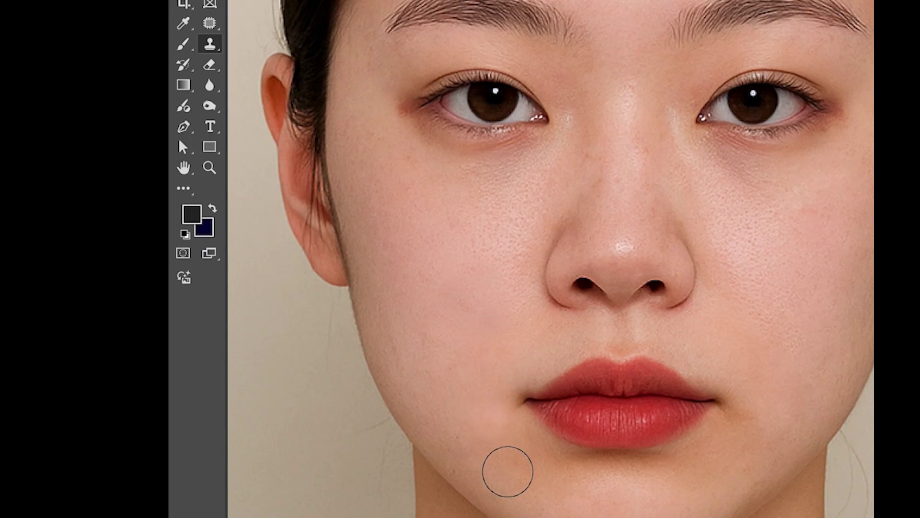
alt+click(444, 322)
drag(524, 486, 556, 493)
alt+click(460, 330)
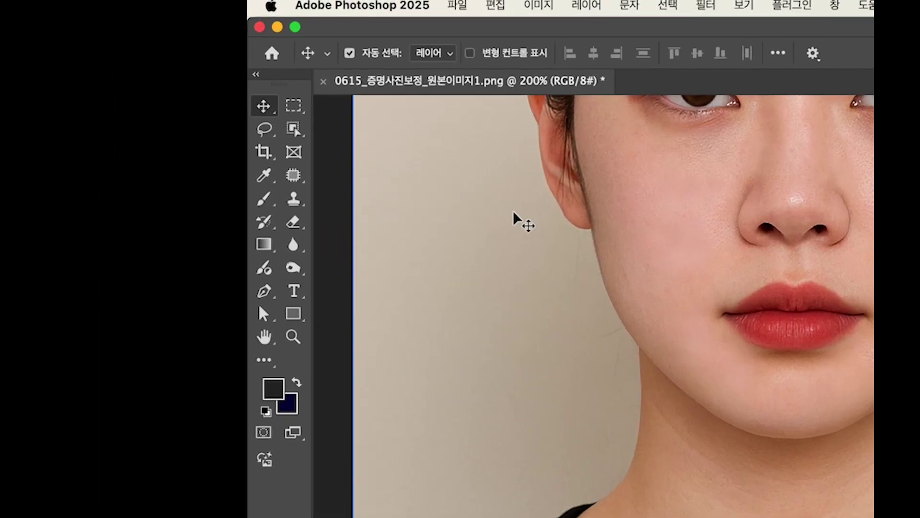
Select the face, hair and neck and copy them to a new layer with Ctrl+J
click(291, 130)
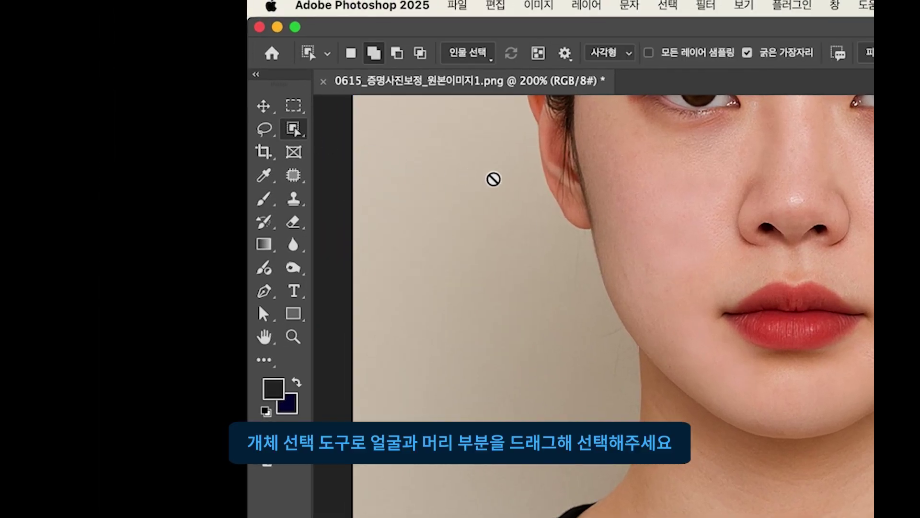
key(super+minus)
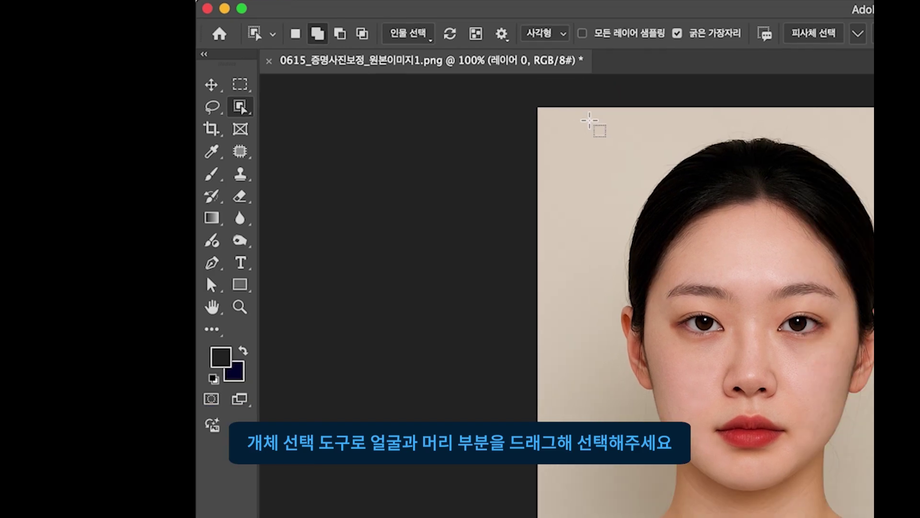
drag(323, 29, 588, 473)
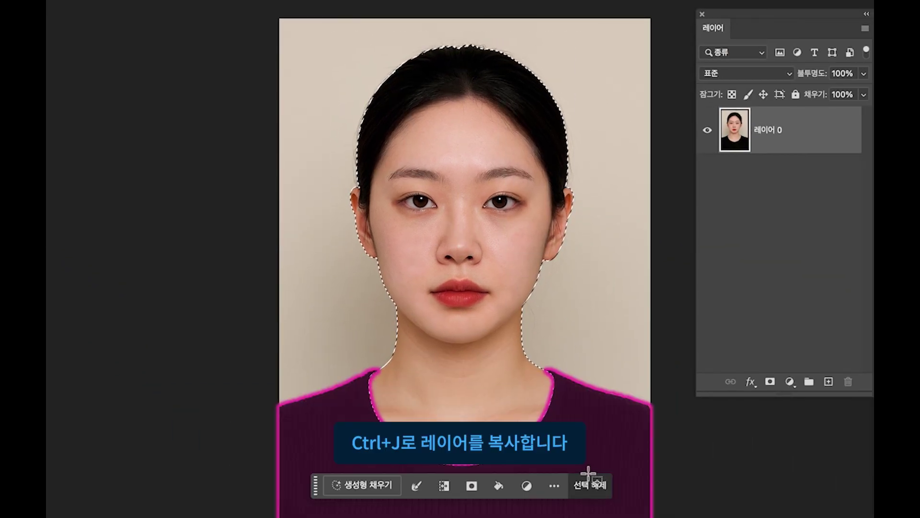
key(ctrl+j)
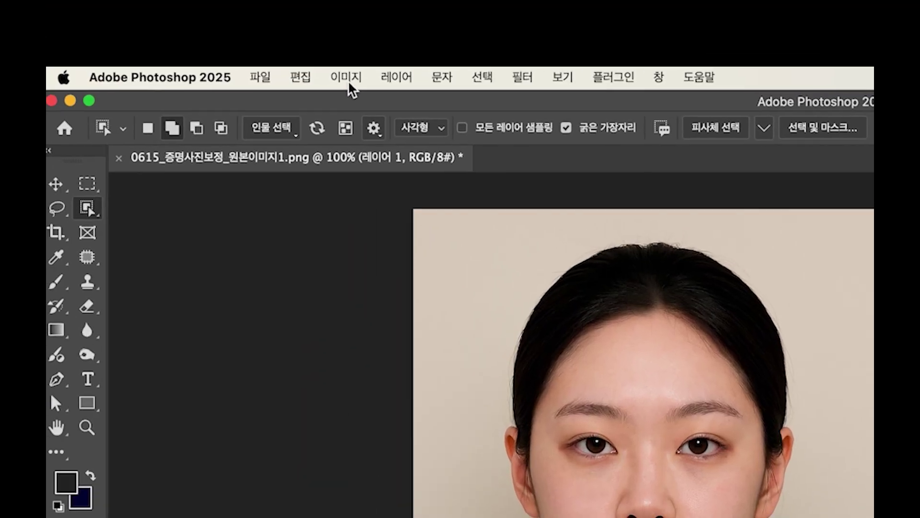
click(348, 80)
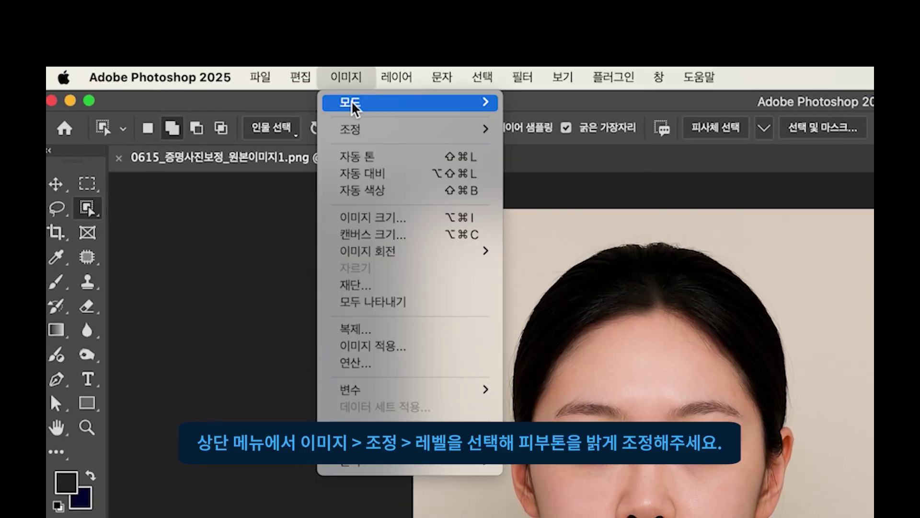
mouse_move(402, 130)
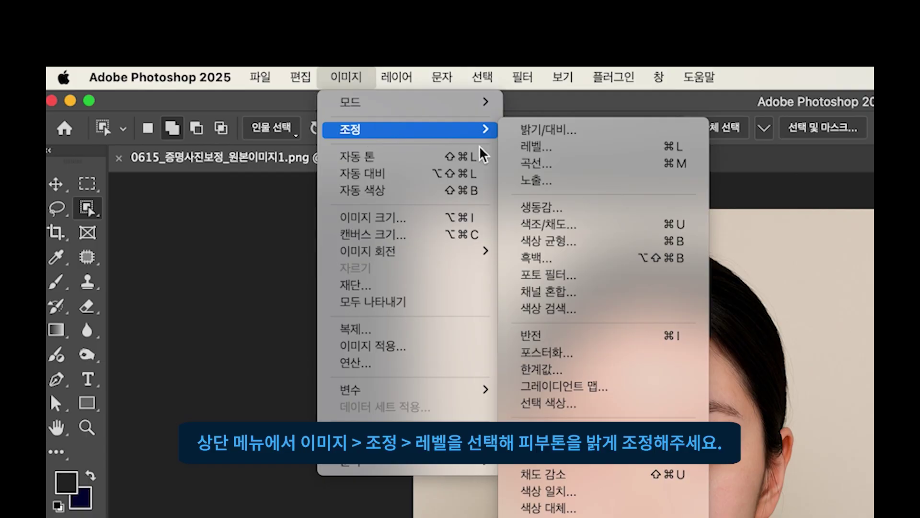
Apply Levels to the face layer with input 6 / 0.90 / 226 and output black 12
click(528, 148)
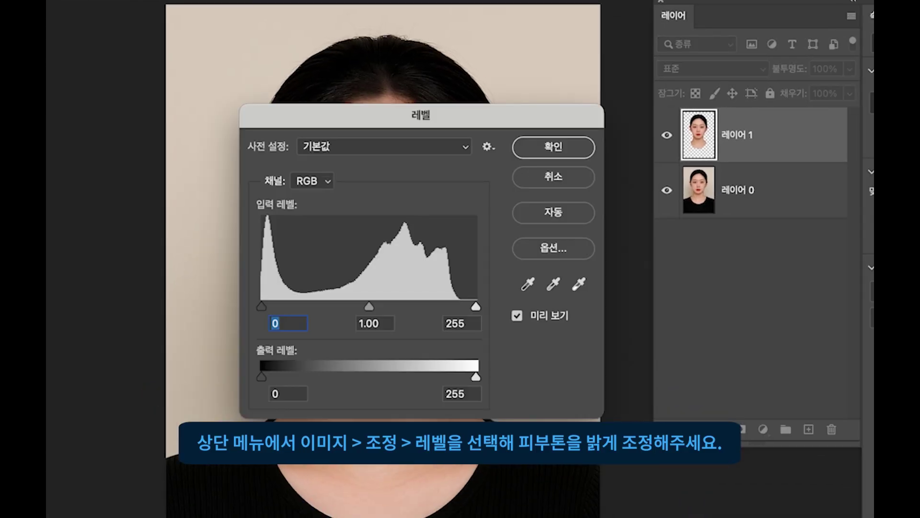
drag(414, 114, 639, 119)
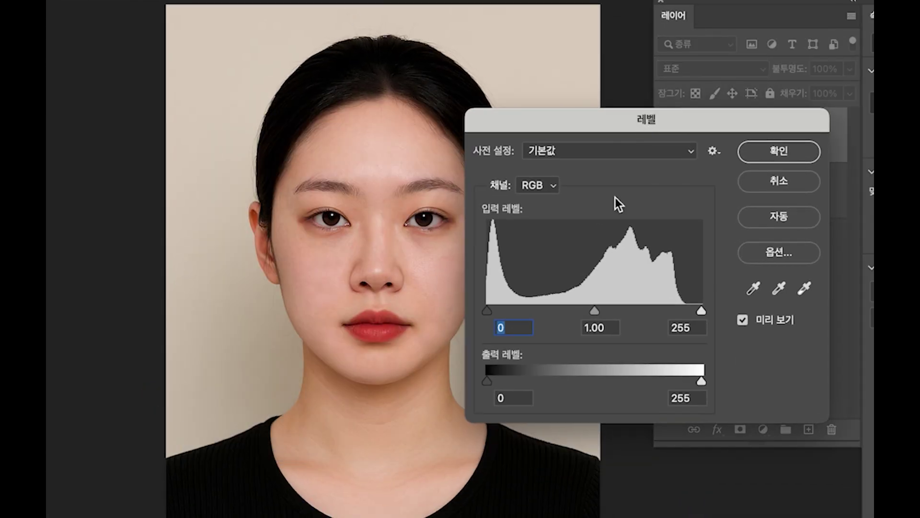
drag(688, 309, 680, 310)
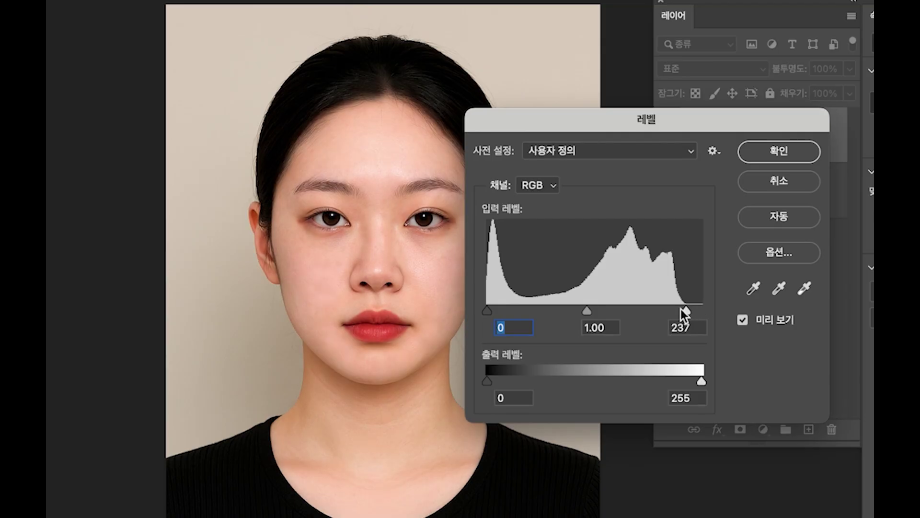
click(680, 309)
drag(585, 312, 592, 312)
drag(488, 311, 493, 312)
mouse_move(487, 381)
mouse_down()
mouse_move(511, 384)
mouse_move(498, 386)
mouse_up()
drag(681, 310, 676, 311)
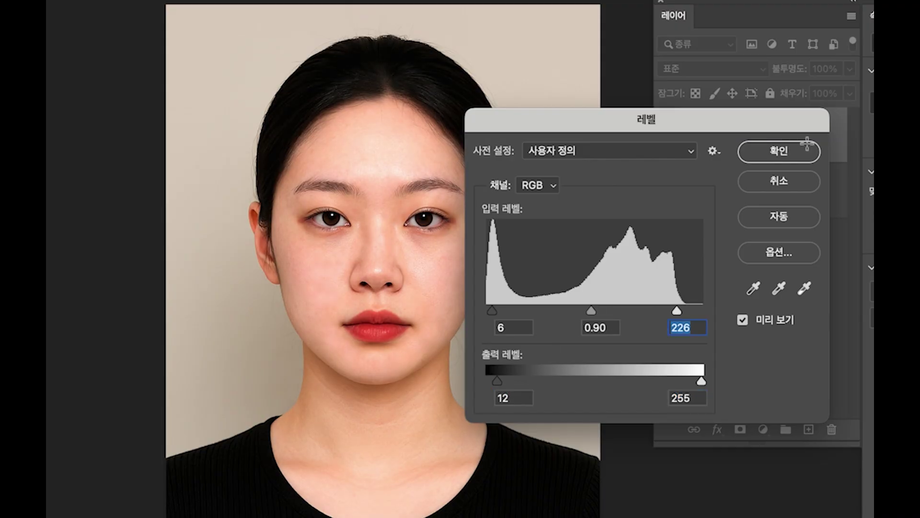
click(786, 154)
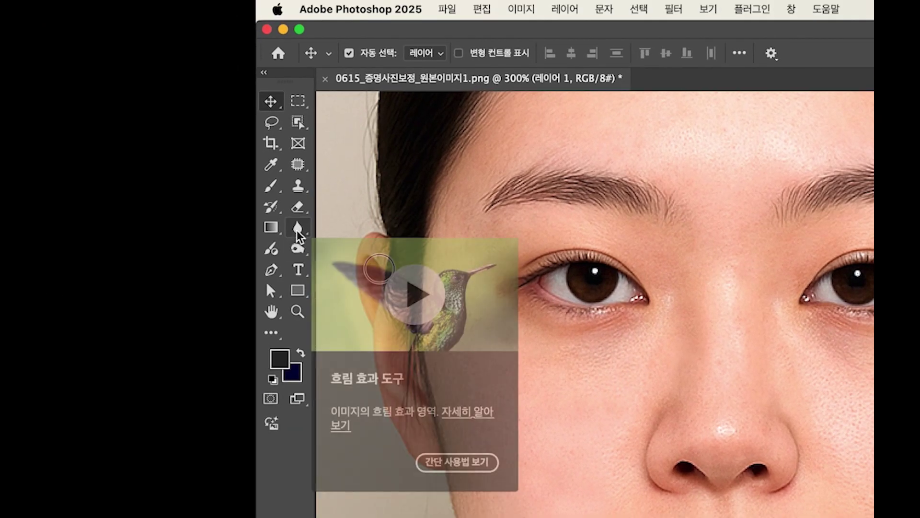
Select the Blur Tool from the toolbar flyout and bring the enlarged face into view
click(298, 229)
right_click(298, 229)
click(321, 229)
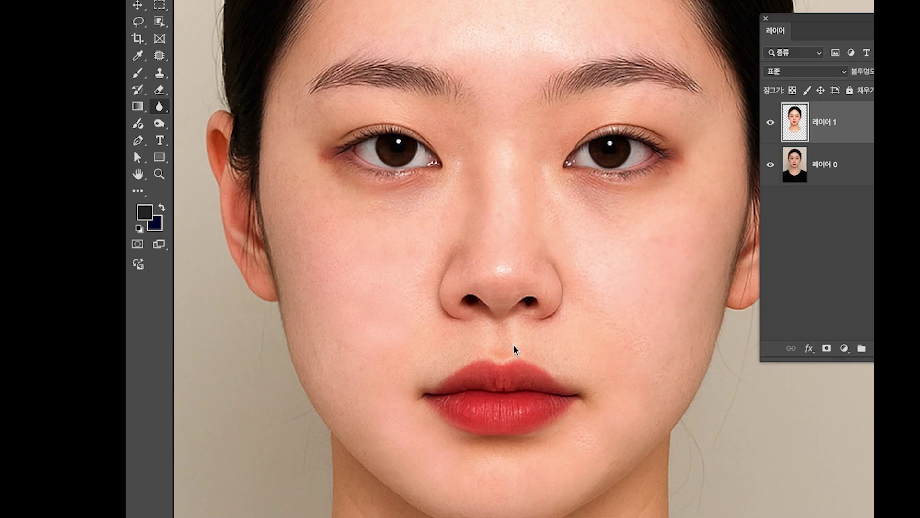
scroll(526, 385, up, 1)
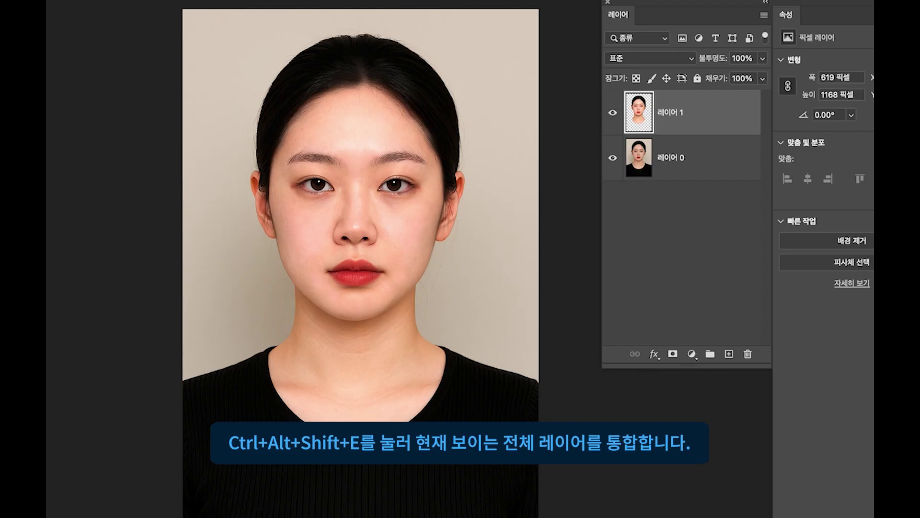
Stamp all visible layers, then copy the woman alone onto a new layer using Object Selection
key(ctrl+alt+shift+e)
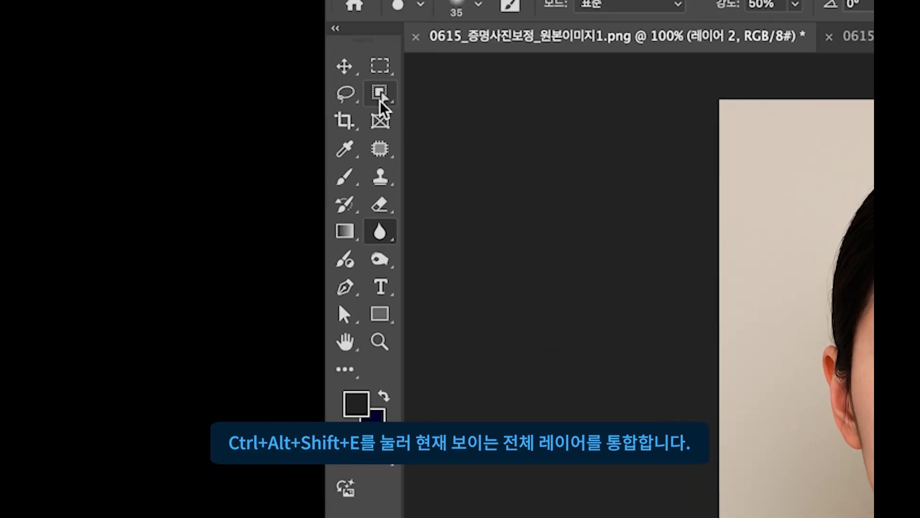
click(380, 93)
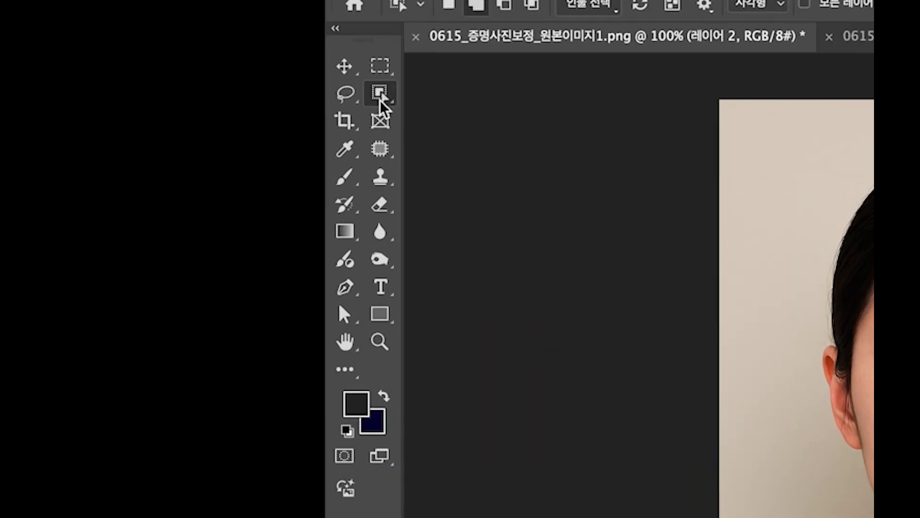
drag(325, 38, 672, 434)
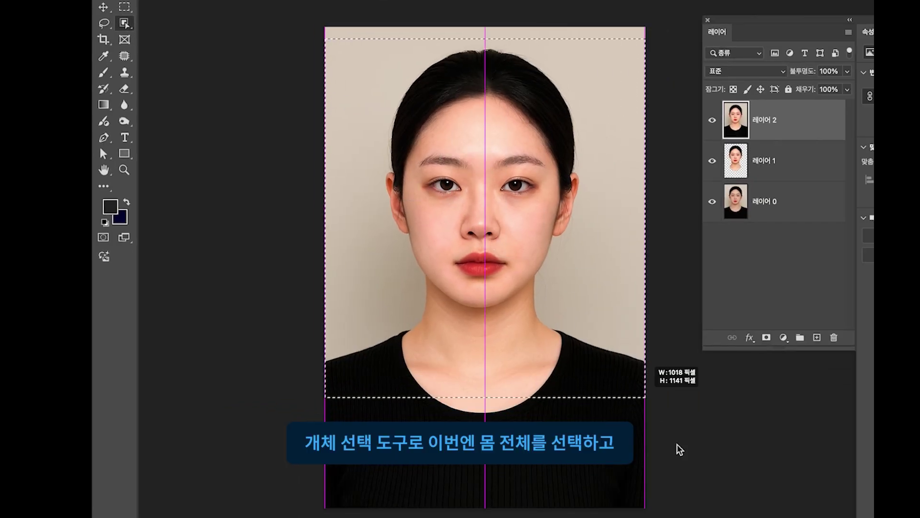
drag(672, 433, 712, 511)
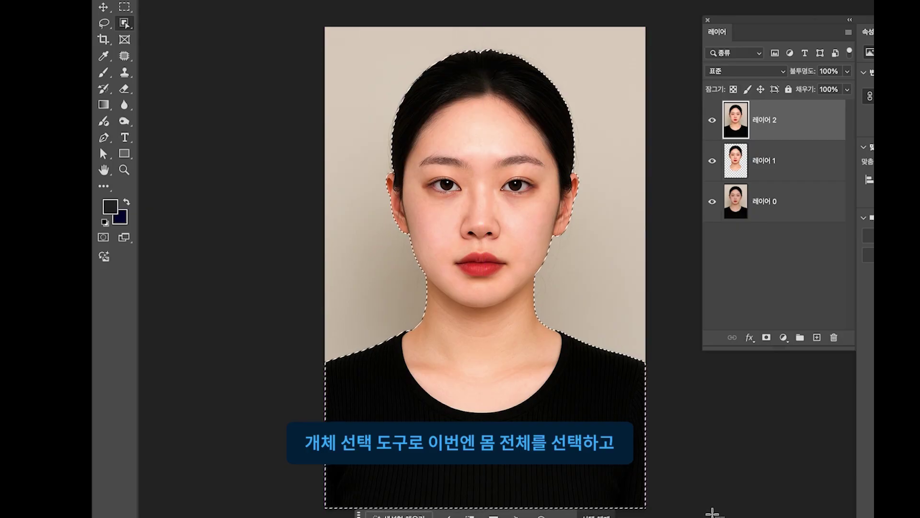
key(ctrl+j)
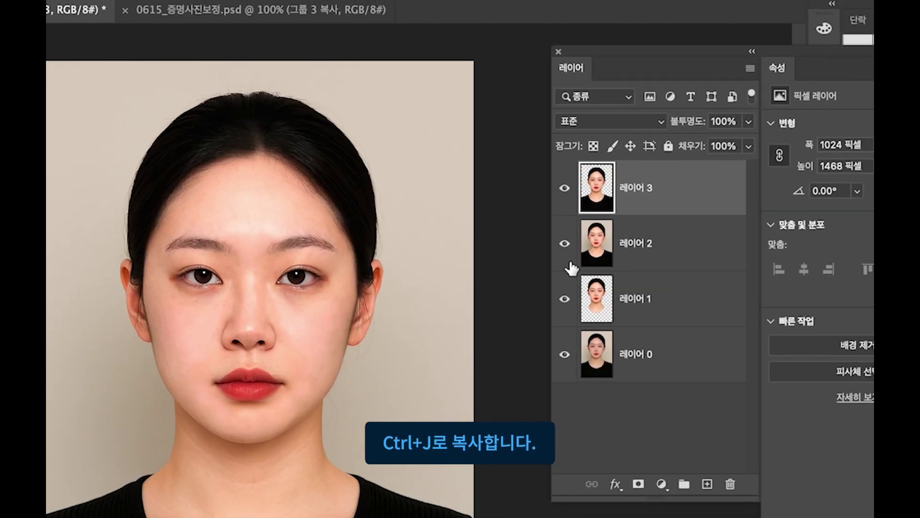
click(661, 483)
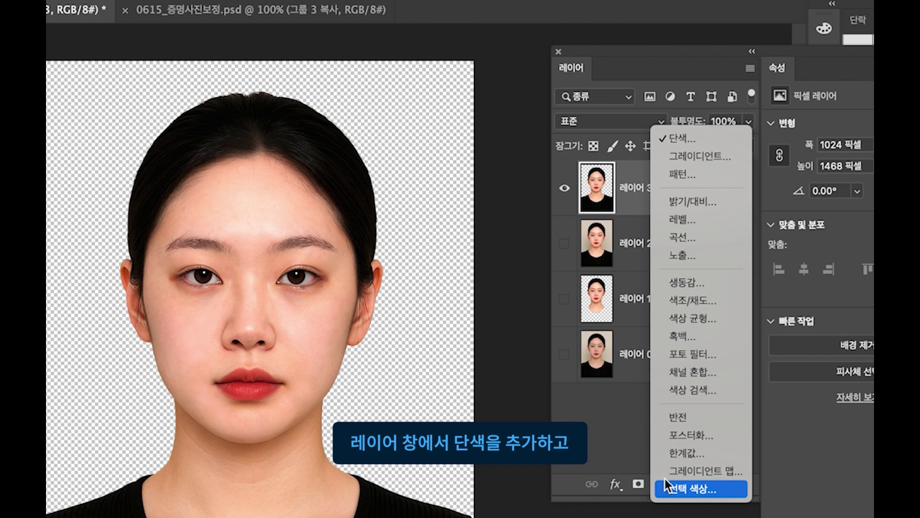
Add a #ffffff Solid Color fill layer beneath the woman's cutout
click(691, 141)
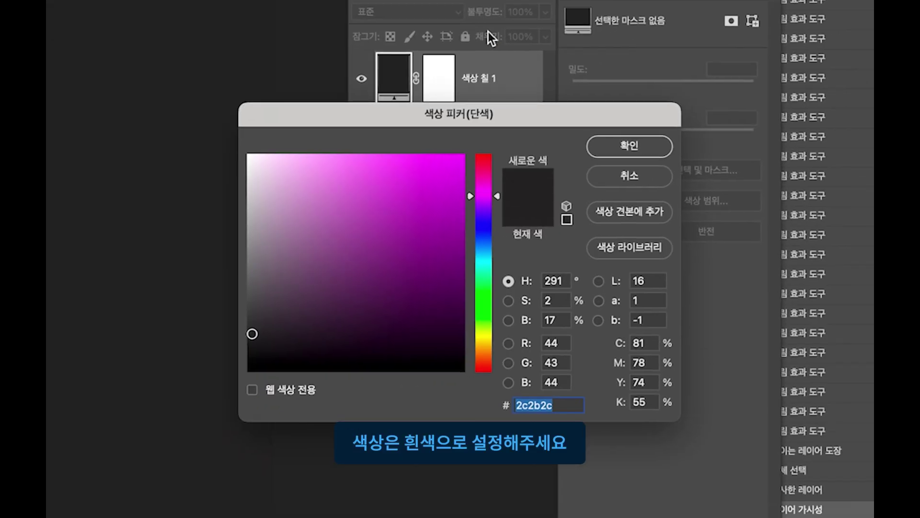
text(ffffff)
click(657, 153)
drag(504, 97, 512, 154)
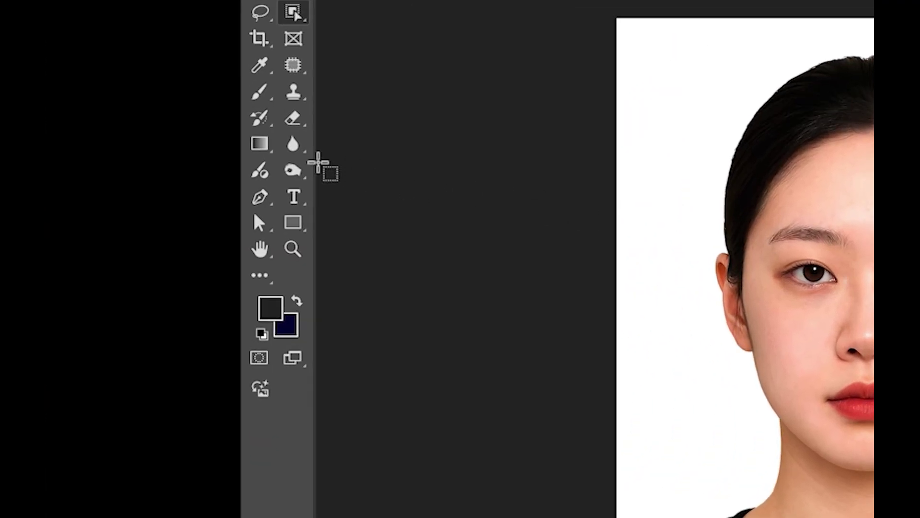
Drag a vertical fade-to-transparent gradient shading the white background grey toward the bottom
click(260, 144)
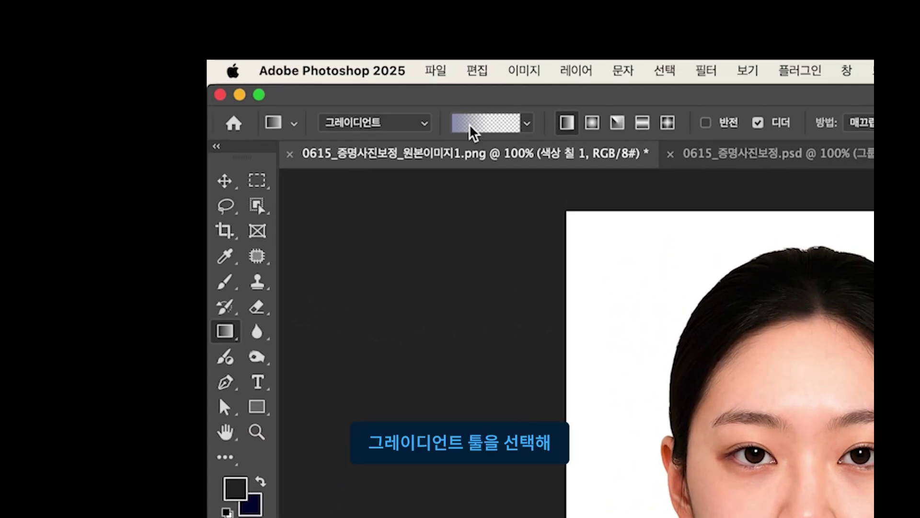
click(471, 131)
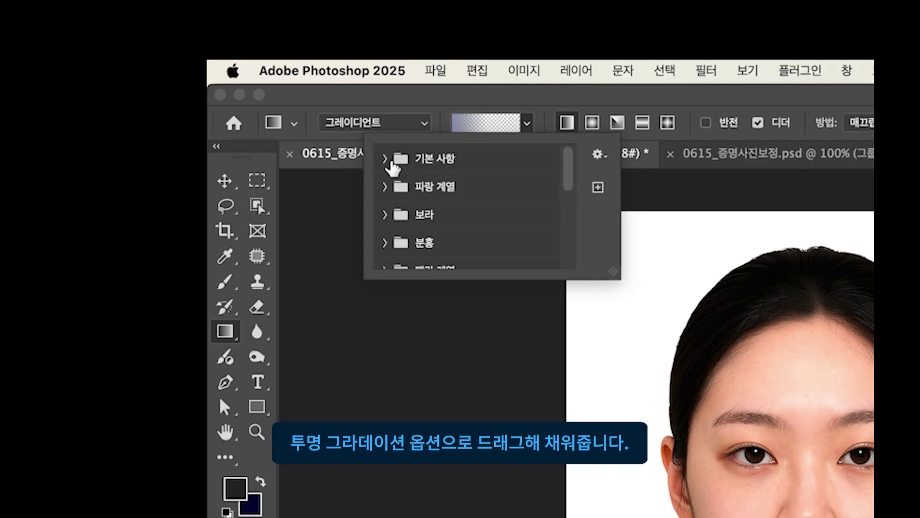
click(386, 160)
click(439, 192)
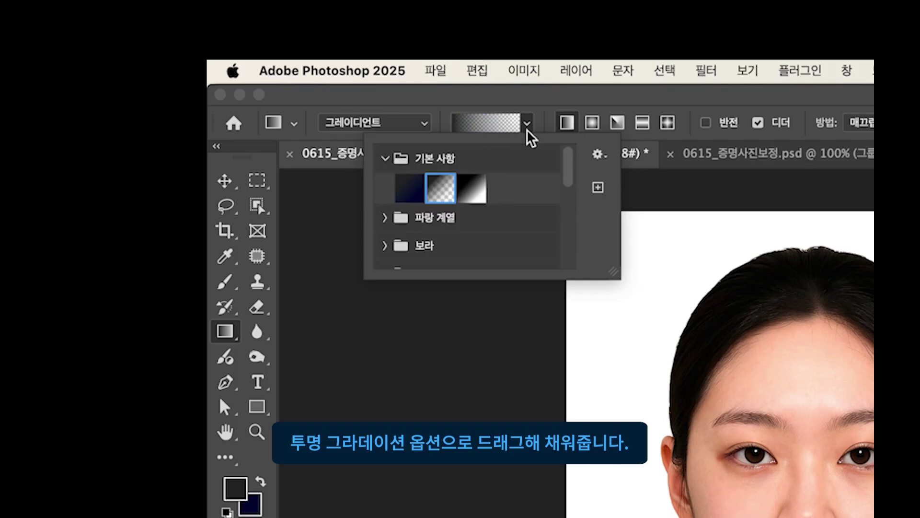
click(535, 128)
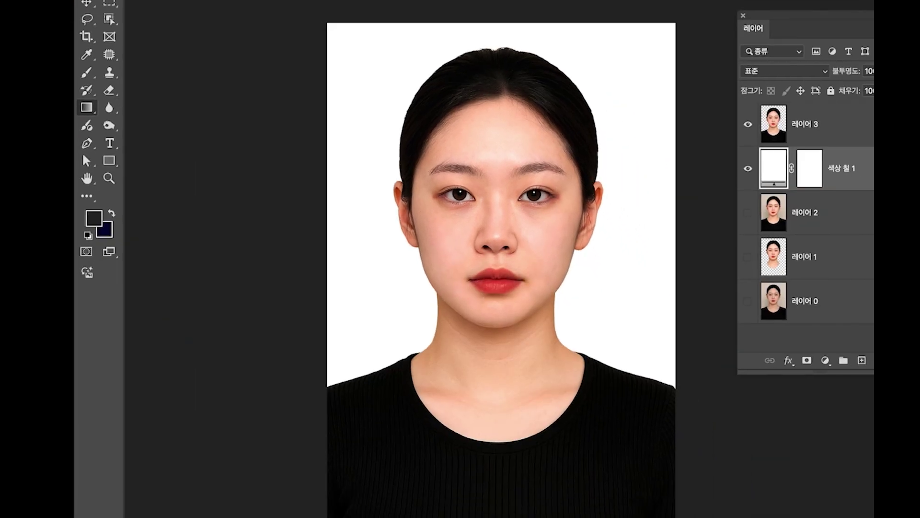
drag(513, 505, 514, 72)
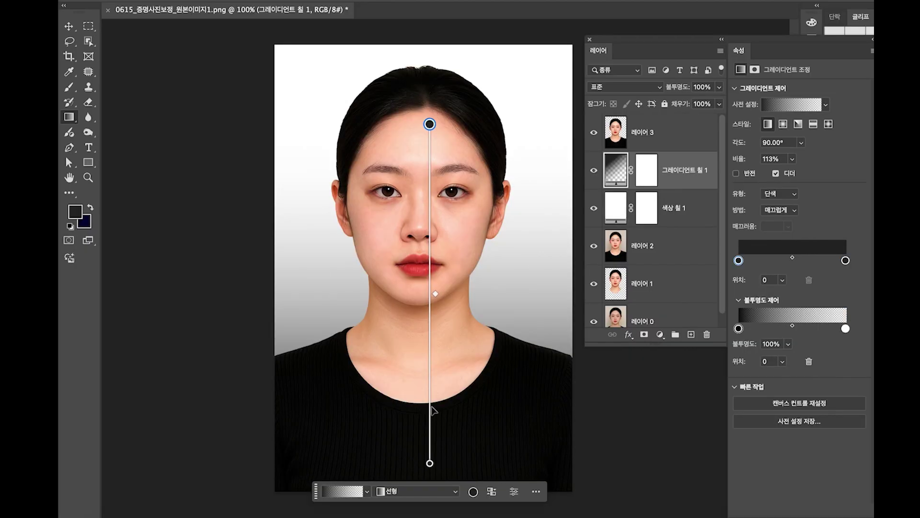
mouse_move(429, 463)
mouse_down()
mouse_move(430, 385)
mouse_move(430, 454)
mouse_up()
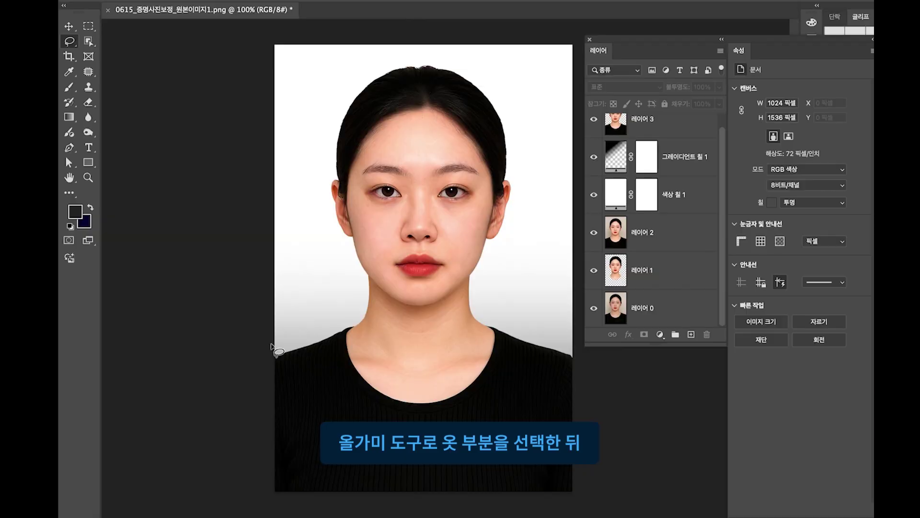
Select the black top, generate '흰색 셔츠' white shirts, and apply the fifth variation
drag(275, 343, 603, 470)
drag(247, 360, 249, 364)
text(흰색 셔츠)
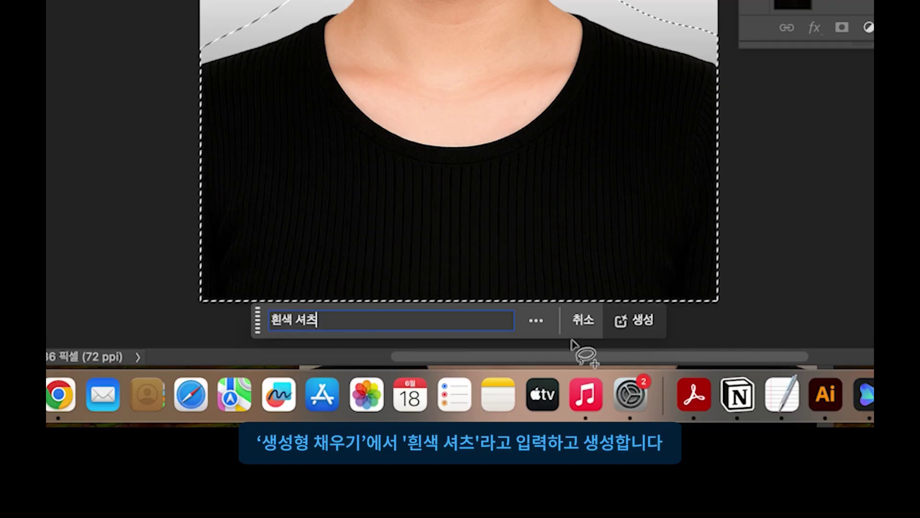
click(631, 324)
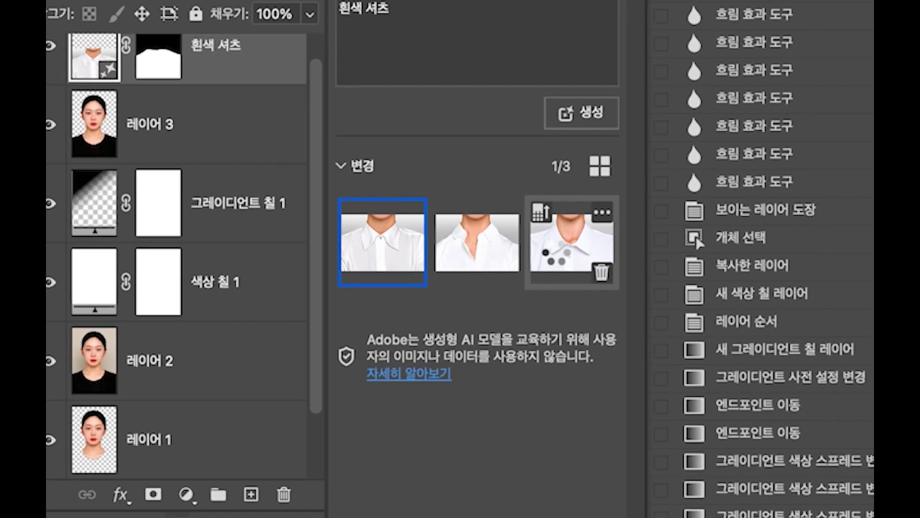
click(556, 258)
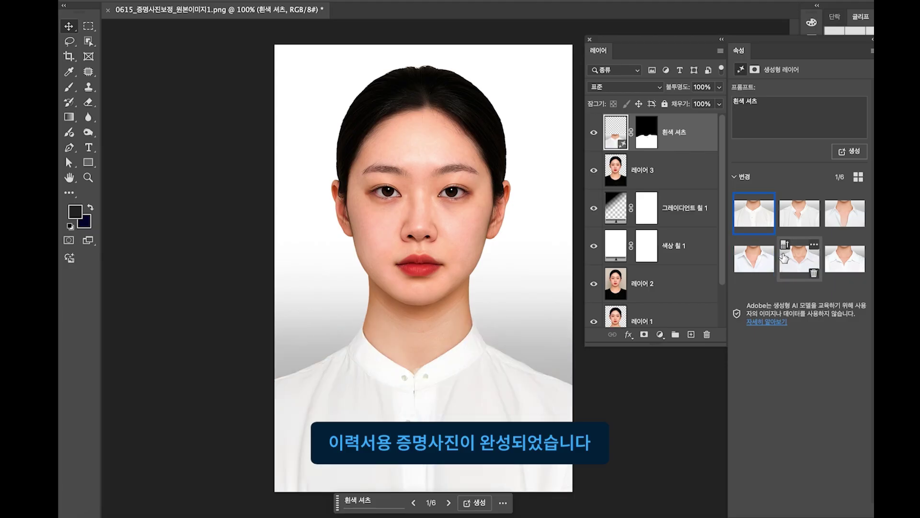
click(794, 264)
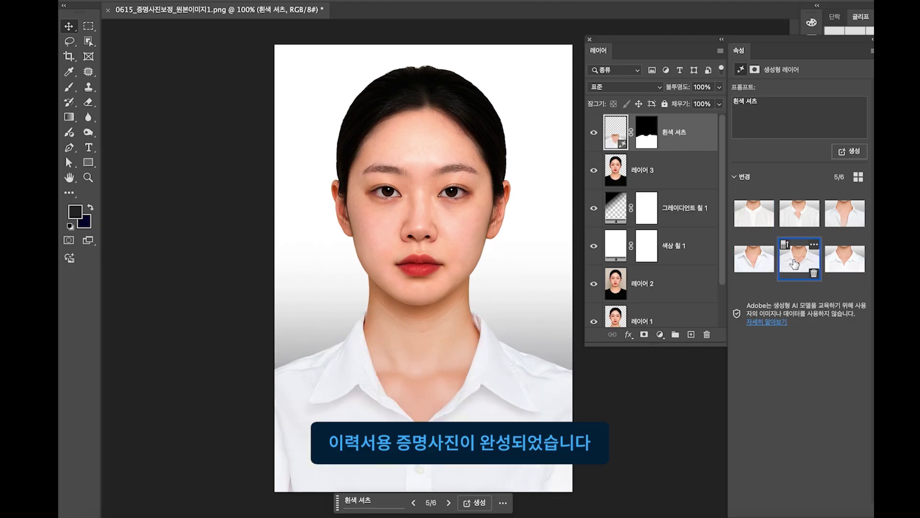
Select every layer and group them into 그룹 1 with Ctrl+G
click(642, 321)
scroll(652, 287, down, 1)
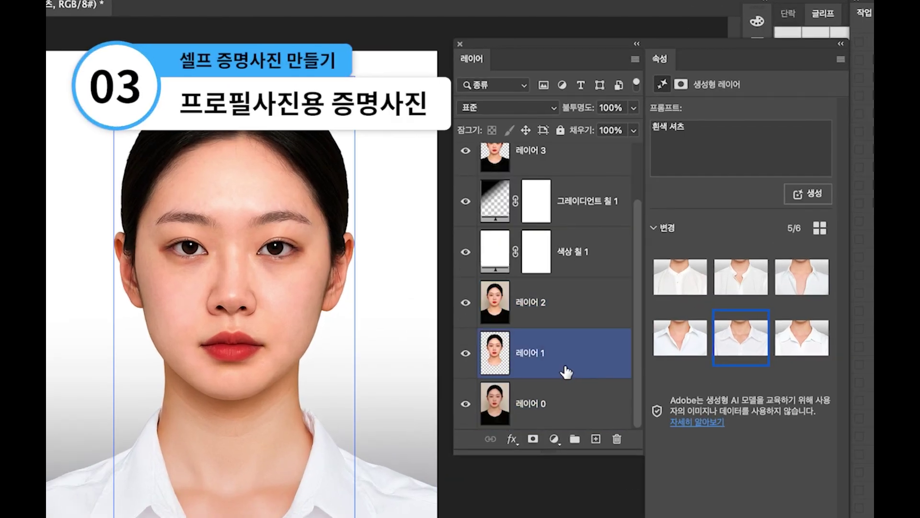
click(659, 310)
scroll(552, 384, up, 2)
shift+click(593, 156)
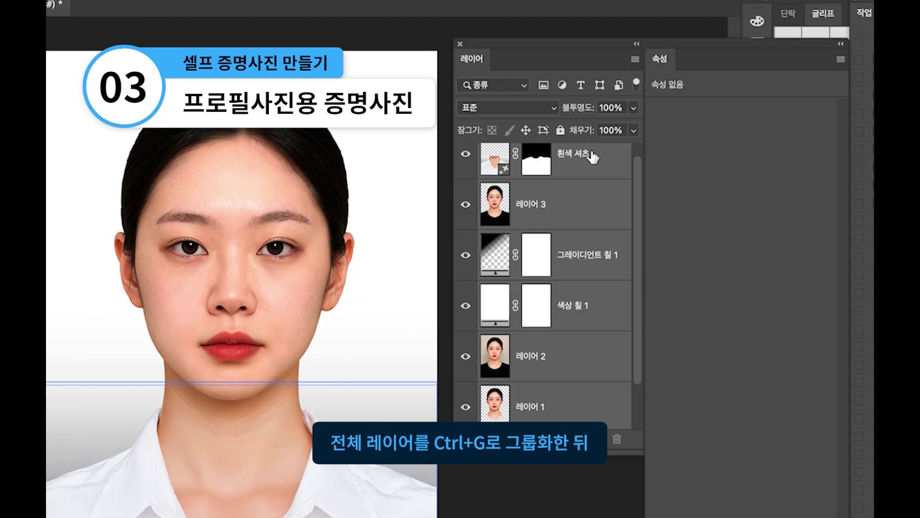
key(ctrl+g)
Copy the portrait, colour fill and gradient fill layers above 그룹 1, then collapse the group
click(482, 155)
scroll(586, 288, down, 1)
click(587, 312)
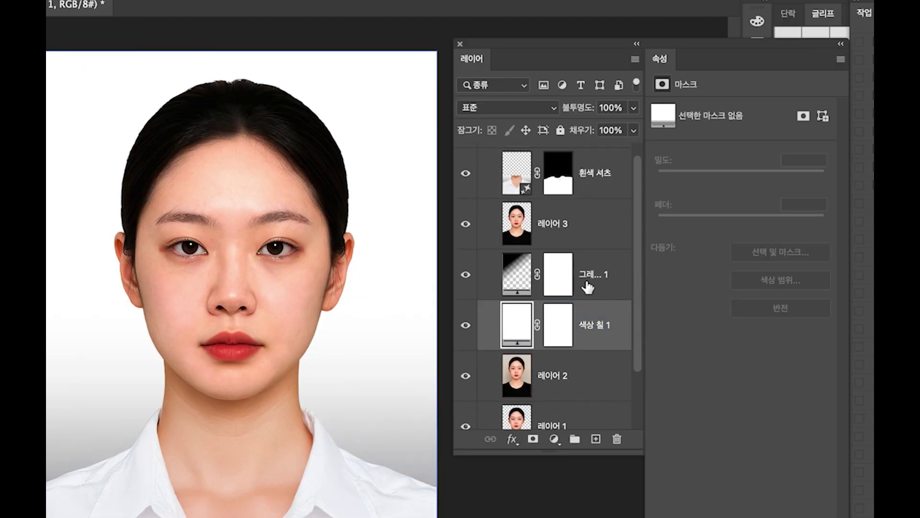
ctrl+click(584, 232)
shift+click(585, 232)
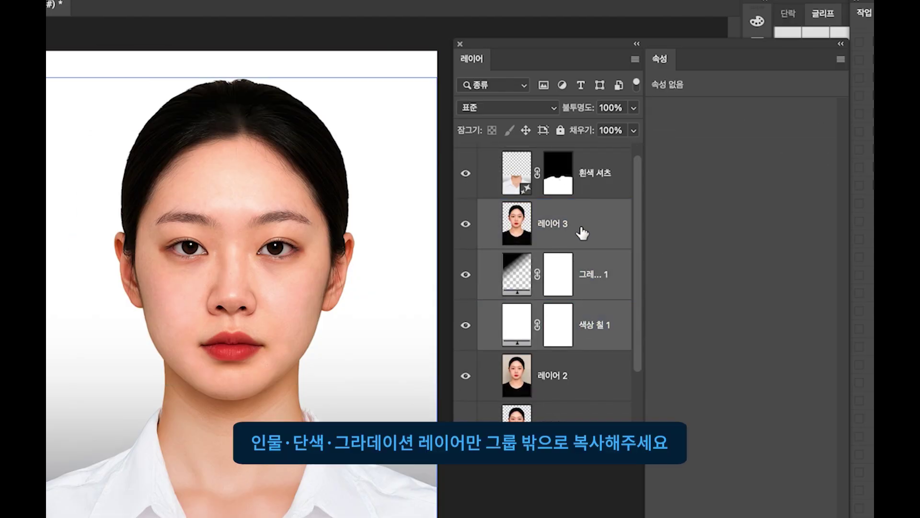
scroll(583, 234, up, 1)
click(551, 153)
click(483, 152)
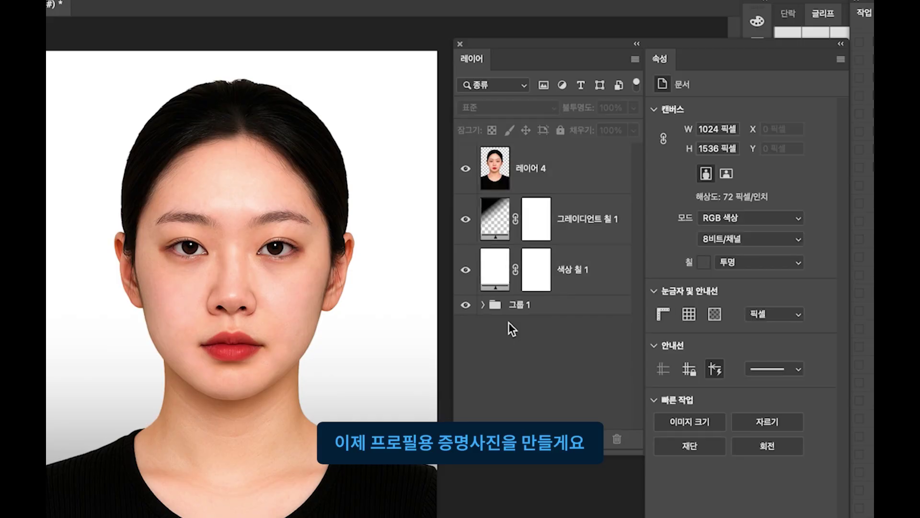
Change the solid colour fill background to light pink f4e4e3
click(498, 277)
double_click(498, 277)
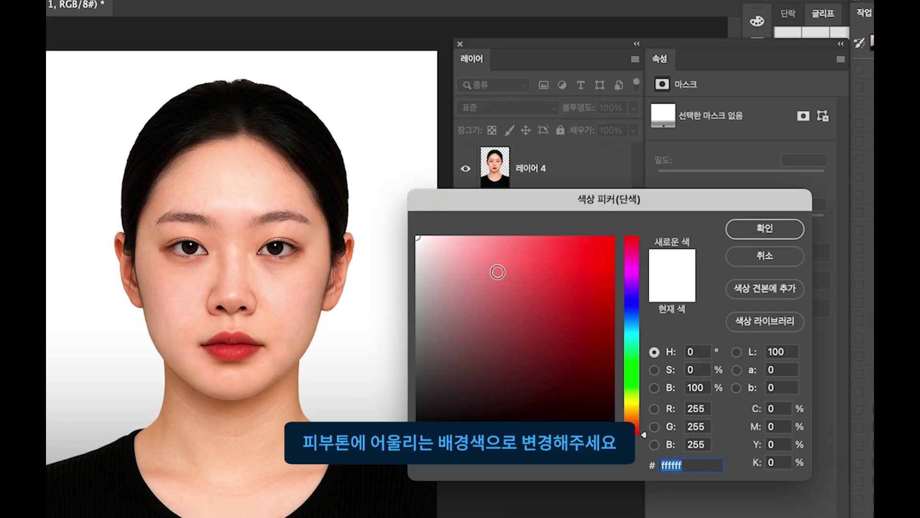
mouse_move(459, 281)
mouse_down()
mouse_move(448, 241)
mouse_move(432, 246)
mouse_up()
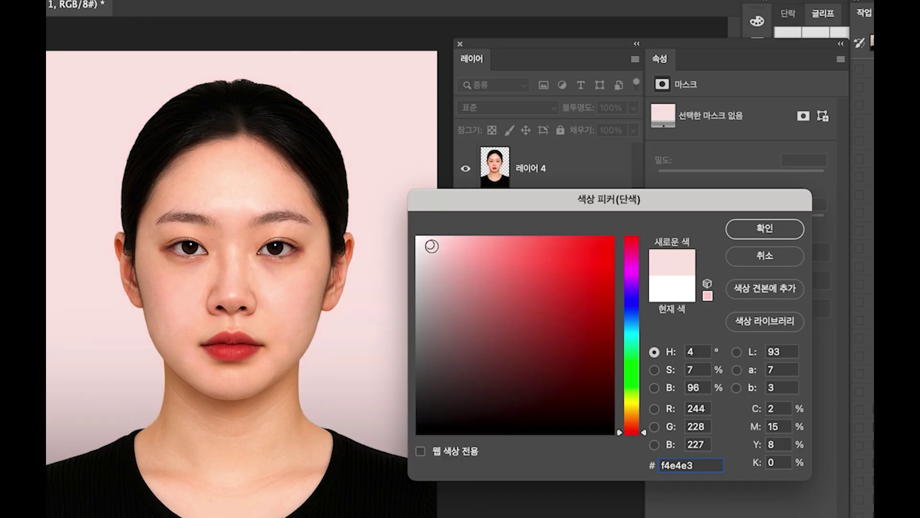
click(761, 234)
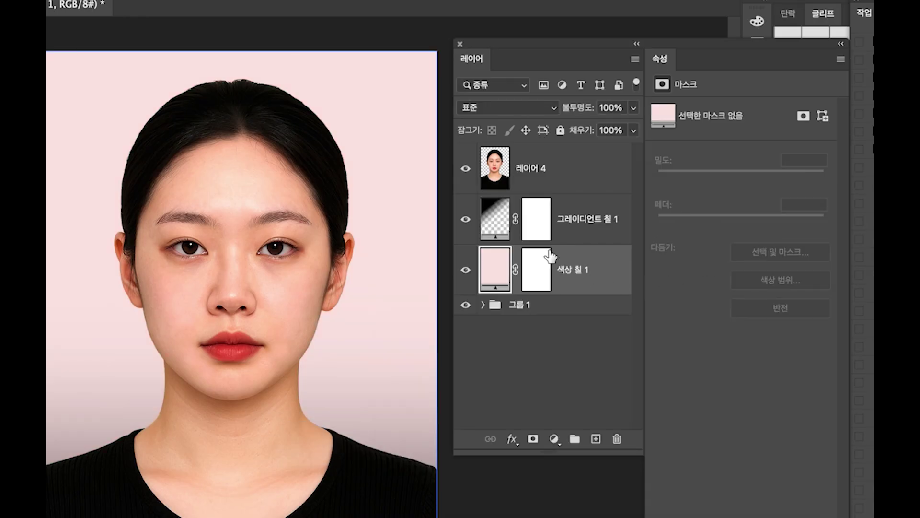
Set the gradient's dark stop to pink dbaba8 and redraw it from head top to neck
double_click(501, 209)
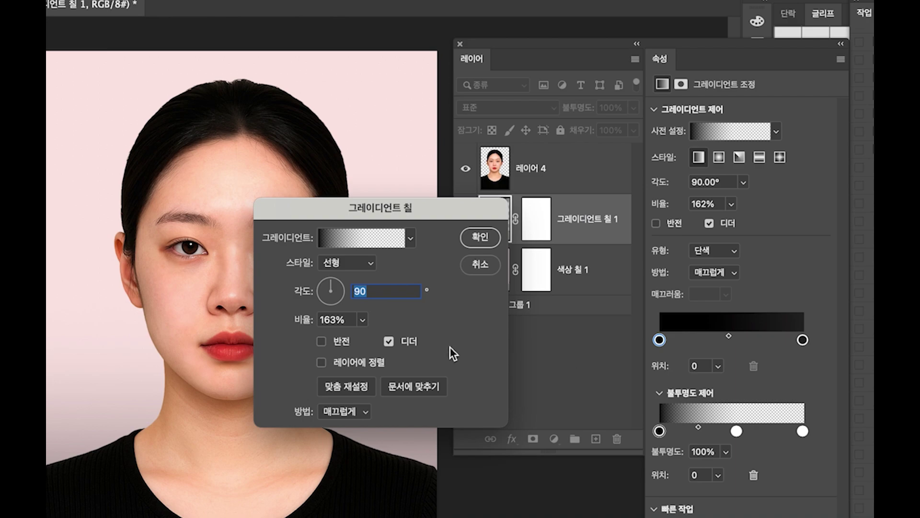
click(332, 241)
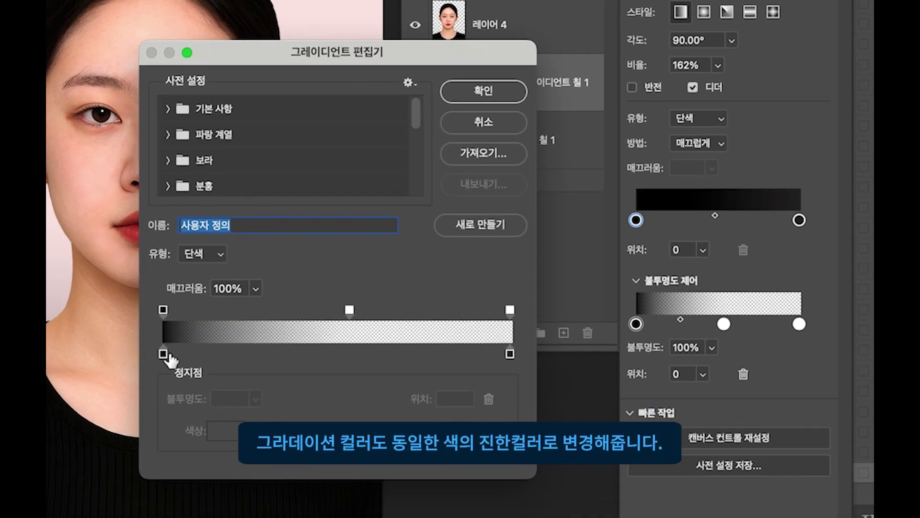
click(234, 434)
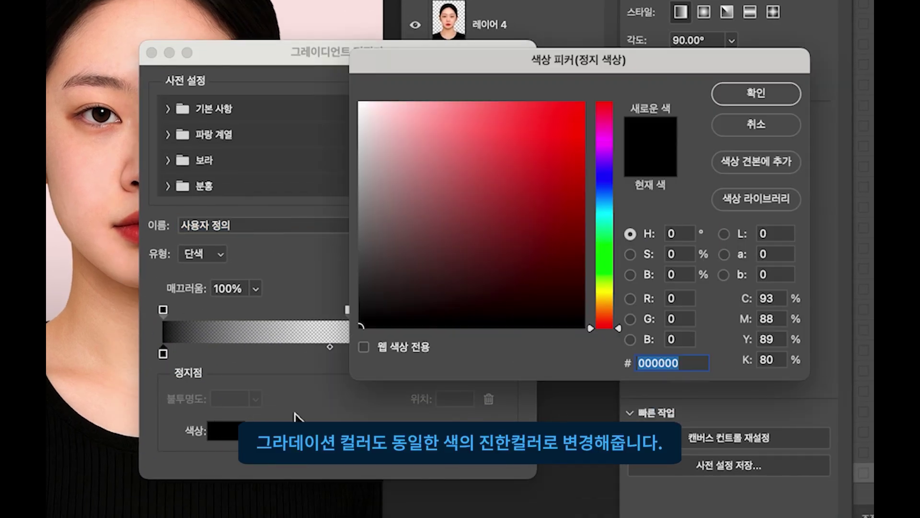
drag(396, 125, 413, 134)
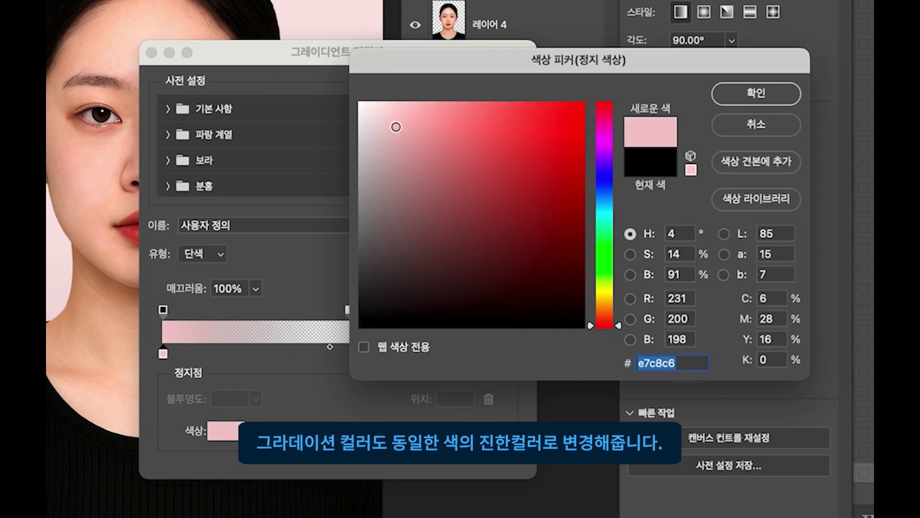
click(718, 102)
click(508, 91)
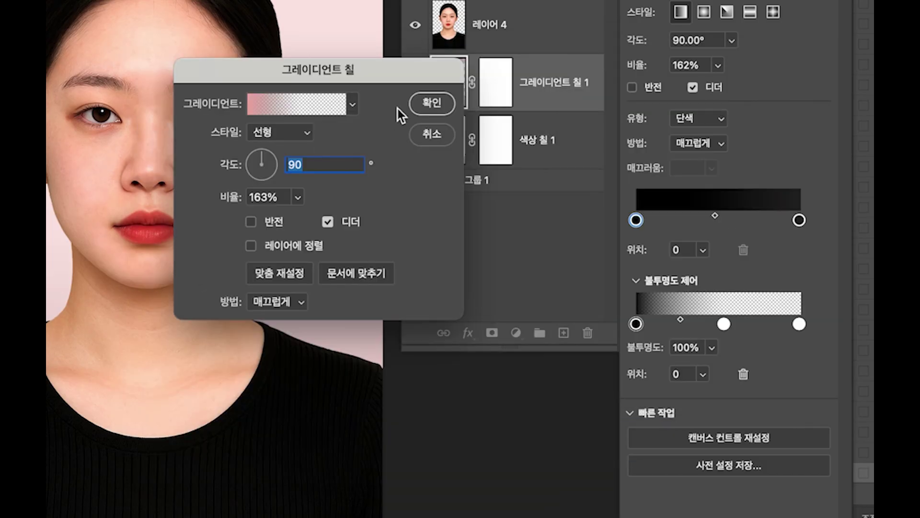
click(422, 102)
click(72, 119)
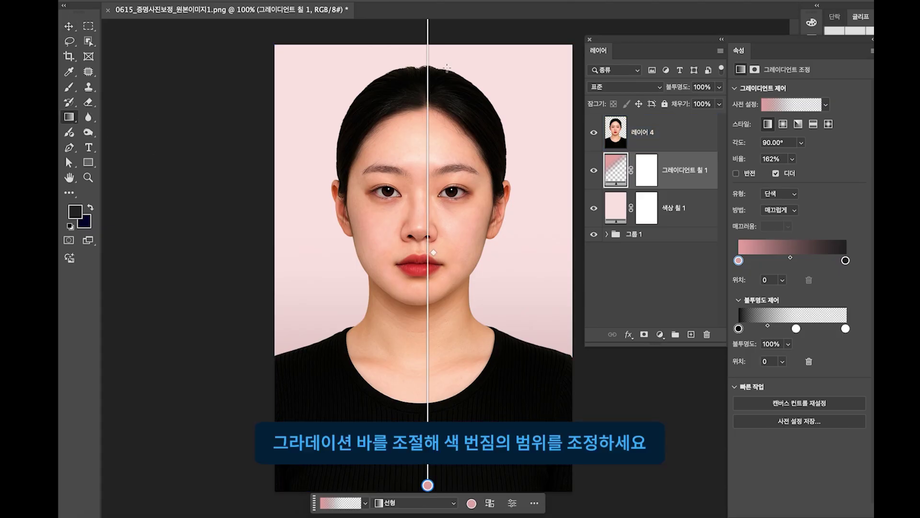
key(ctrl+minus)
drag(433, 147, 434, 353)
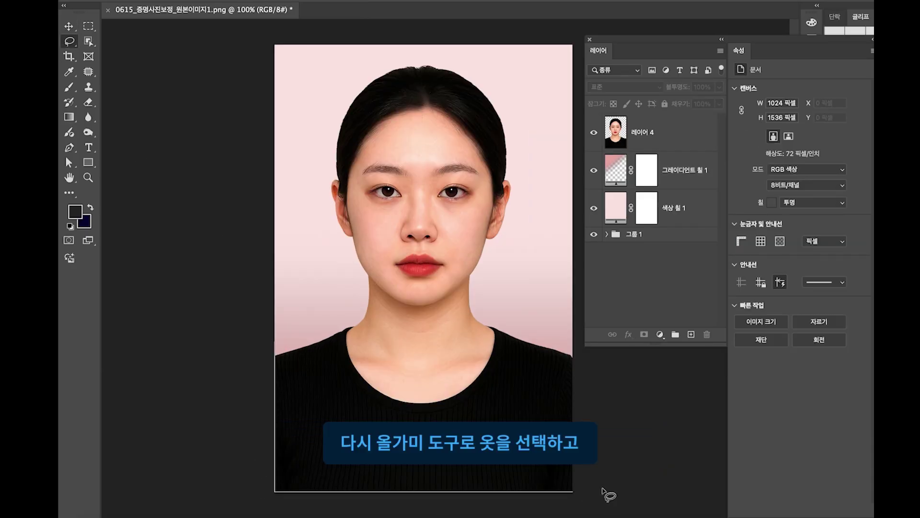
Replace the selected black top with a '흰색 레이어 블라우스' fill, choosing the ruffled V-neck third variation
drag(477, 304, 329, 381)
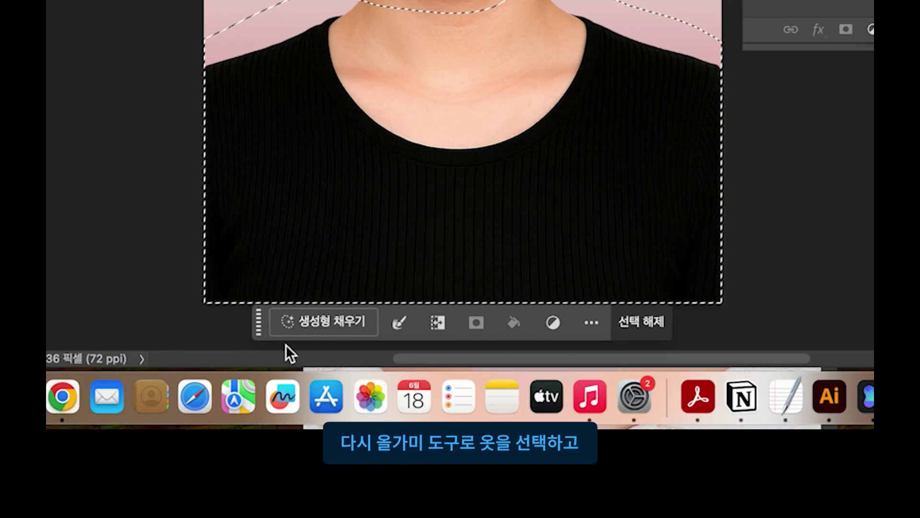
click(315, 326)
text(흰색 레이어 블라우스)
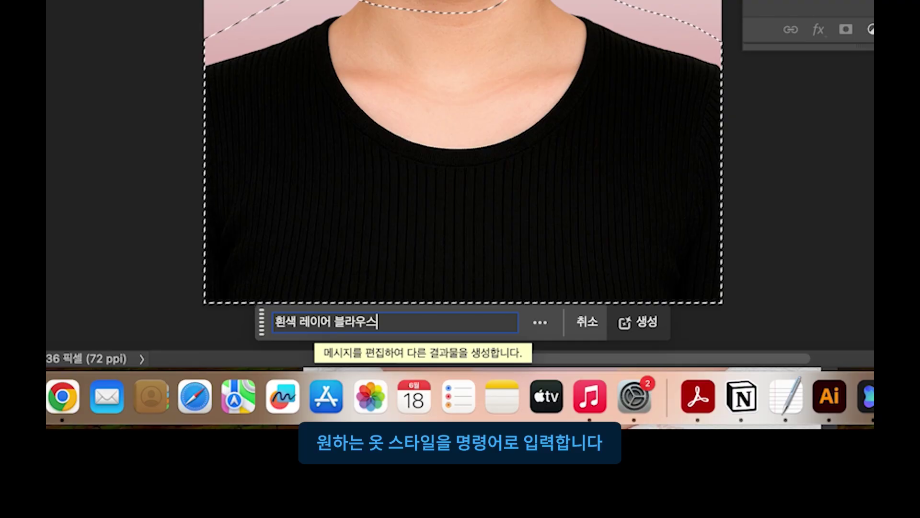
click(644, 325)
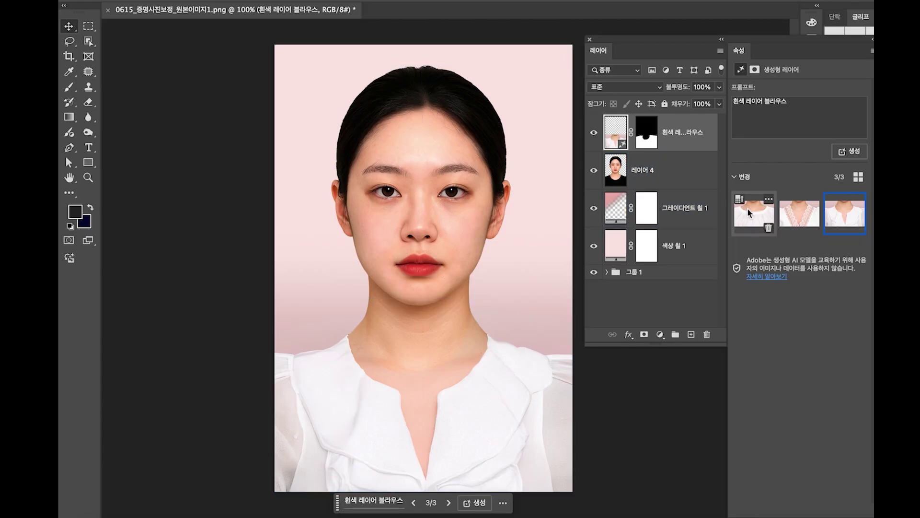
click(773, 217)
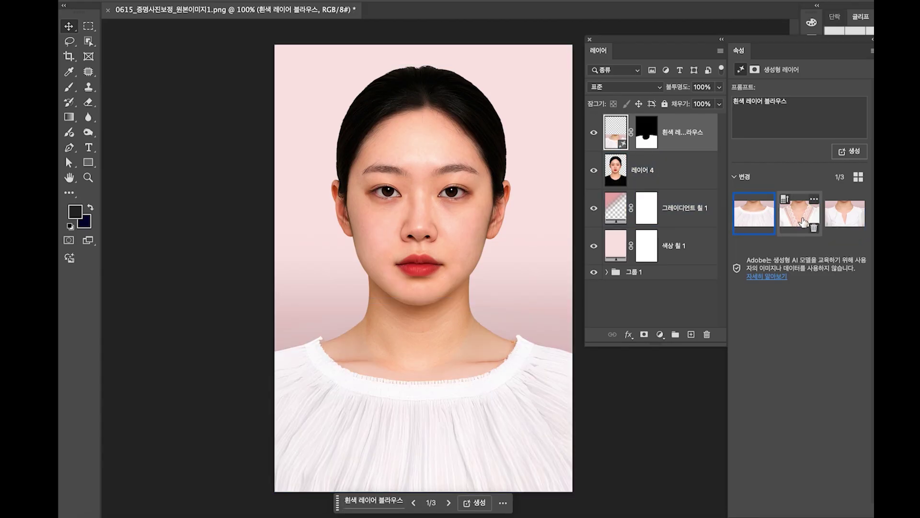
click(804, 222)
click(841, 223)
Lasso both sides of the head down to the shoulders and generate '긴 생머리' long straight hair
key(l)
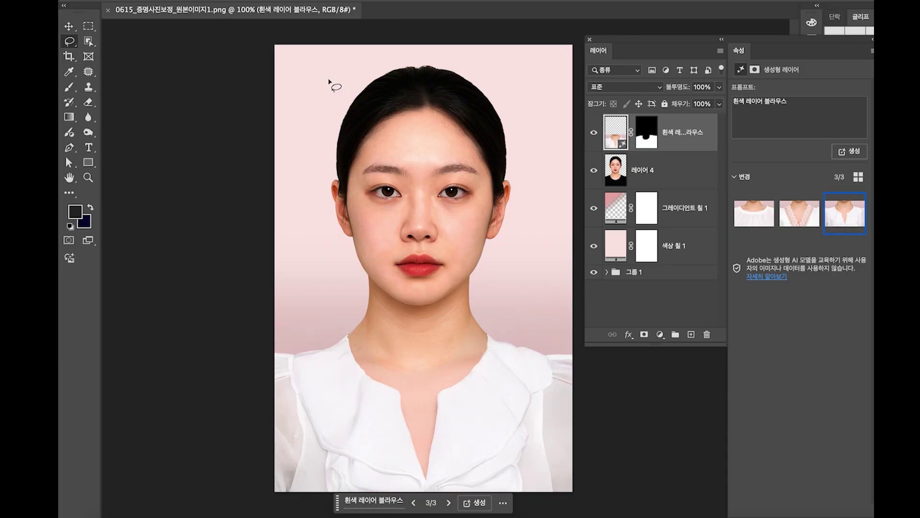
drag(325, 74, 356, 280)
drag(425, 126, 426, 115)
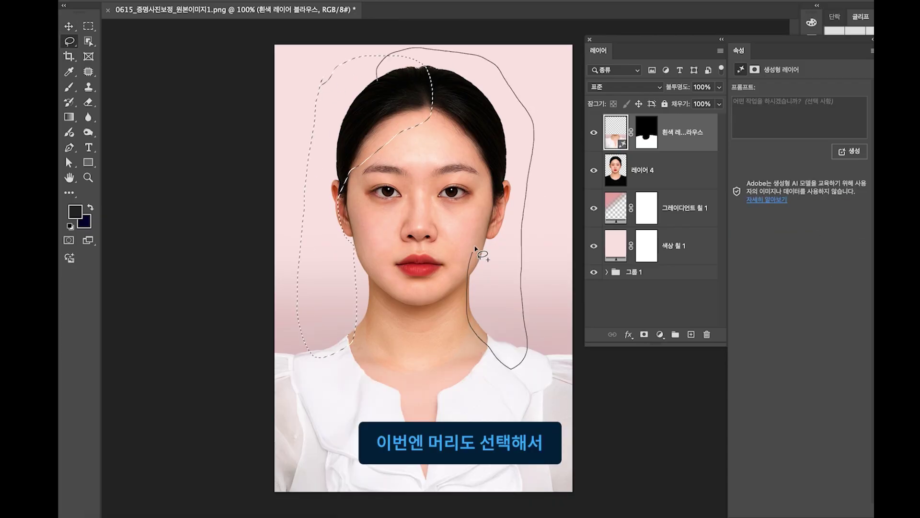
drag(426, 67, 431, 110)
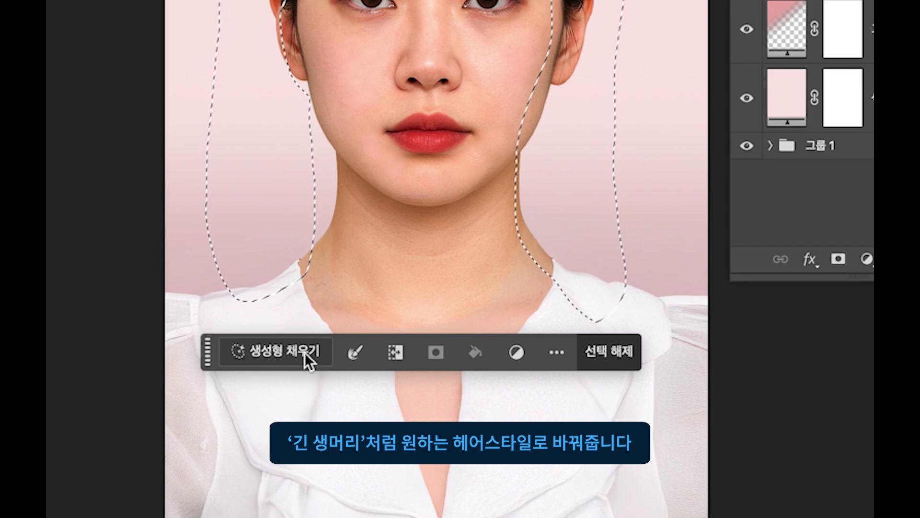
click(304, 352)
text(긴 생머리)
click(623, 369)
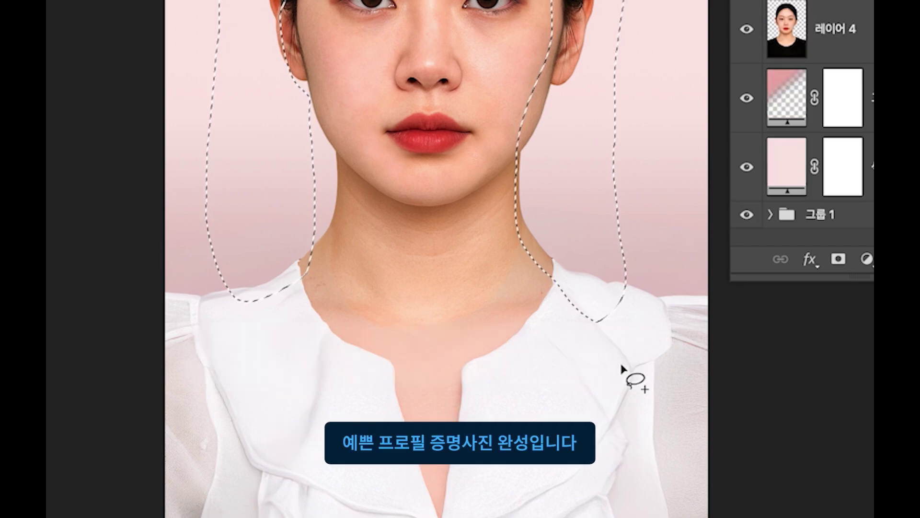